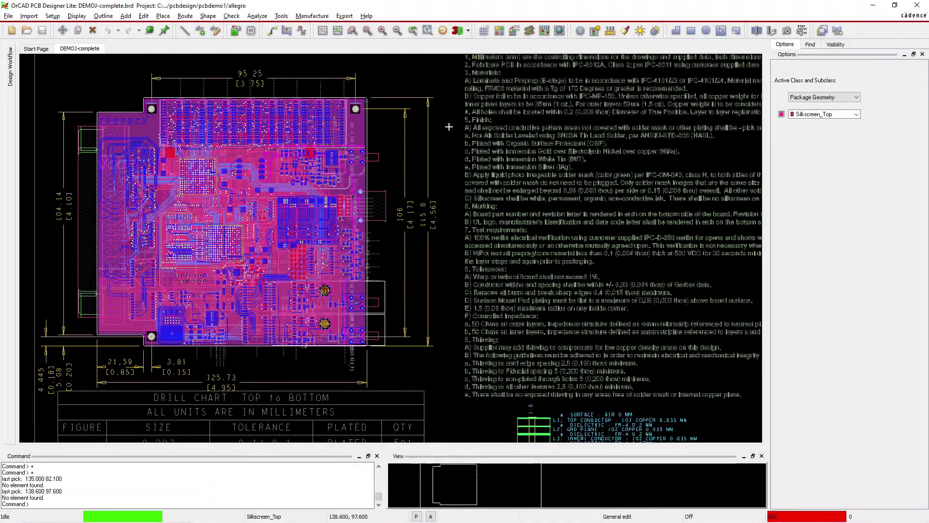
Zoom in and out over the DEMOJ-complete board, then show the Edit menu's Move command.
left_click(450, 131)
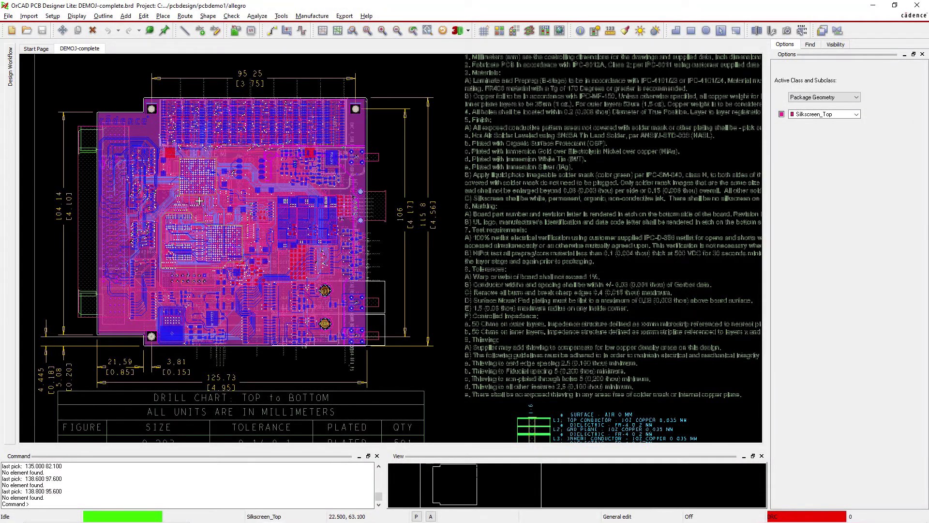
scroll(199, 201, "up", 2)
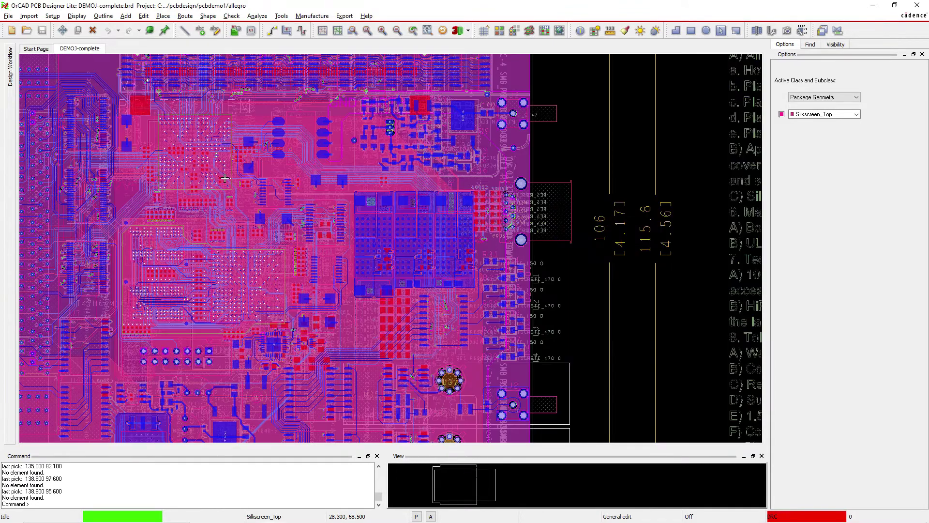
scroll(225, 178, "down", 2)
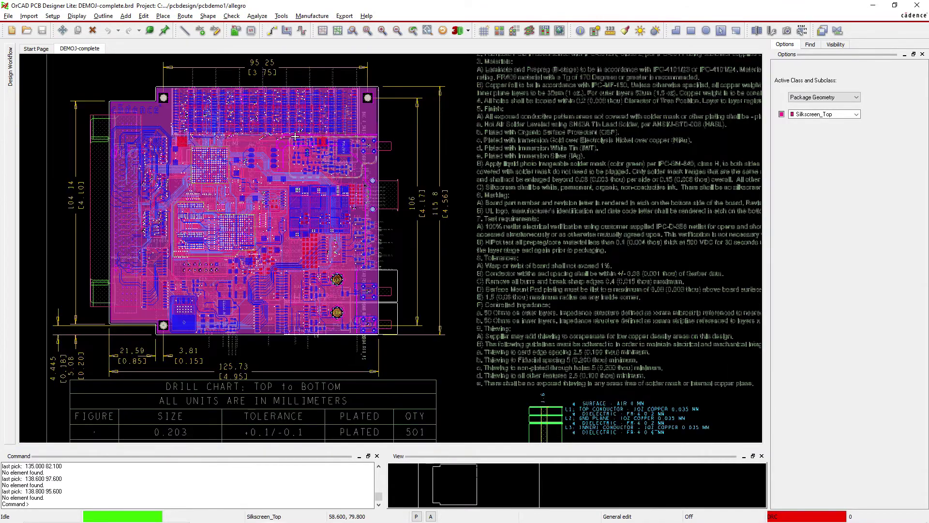
left_click(141, 75)
left_click(144, 16)
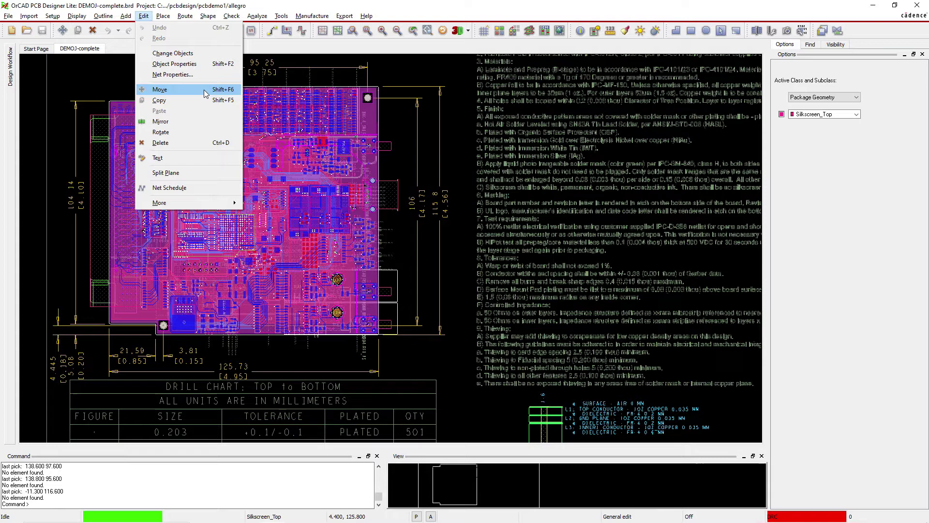
Start Move with Shift+F6 and pick up a component on the board.
left_click(107, 87)
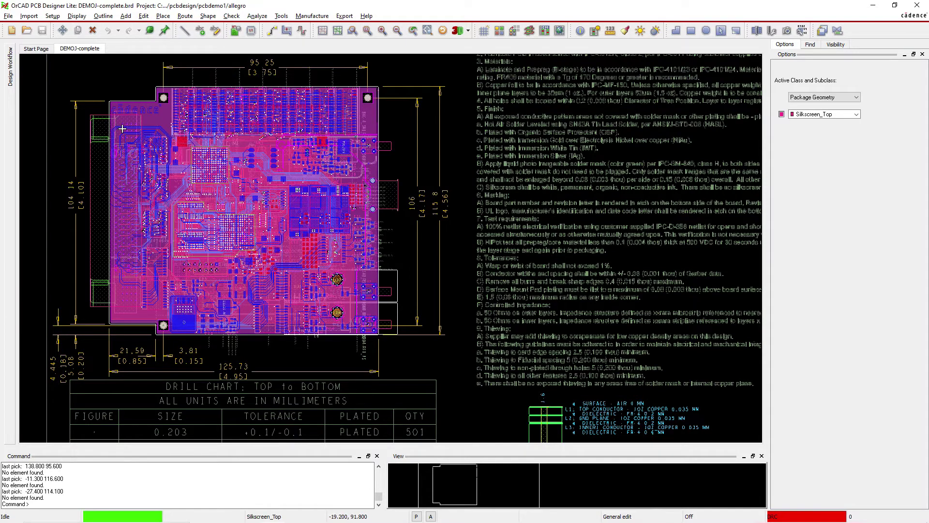
scroll(122, 128, "up", 2)
key("shift+F6")
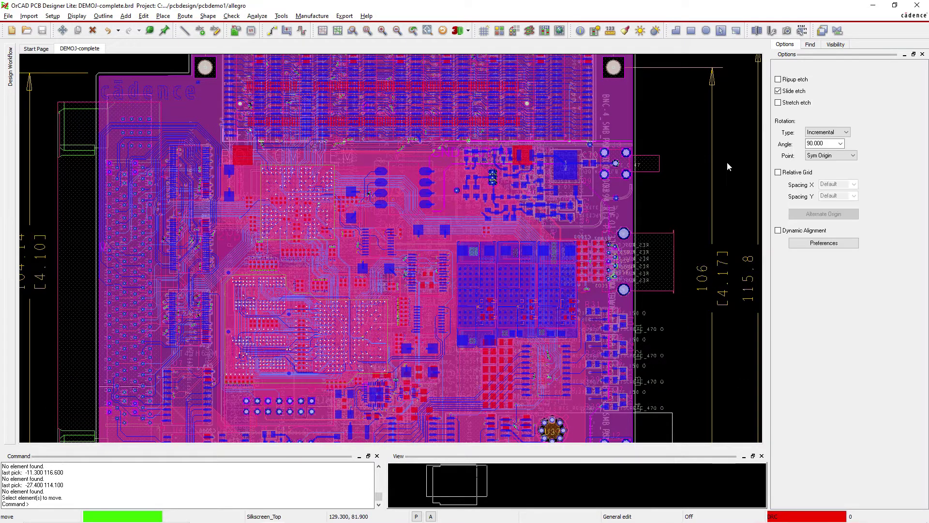
left_click(88, 150)
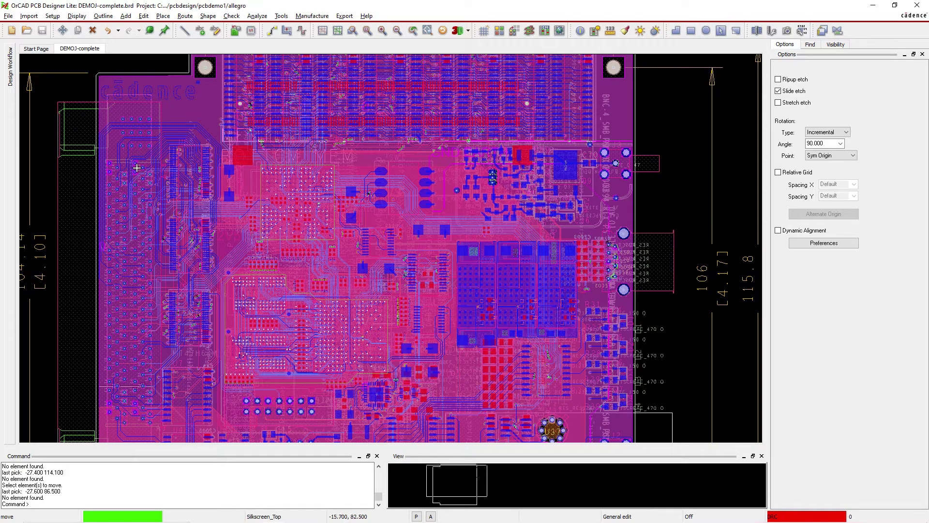
scroll(137, 167, "down", 2)
left_click(215, 182)
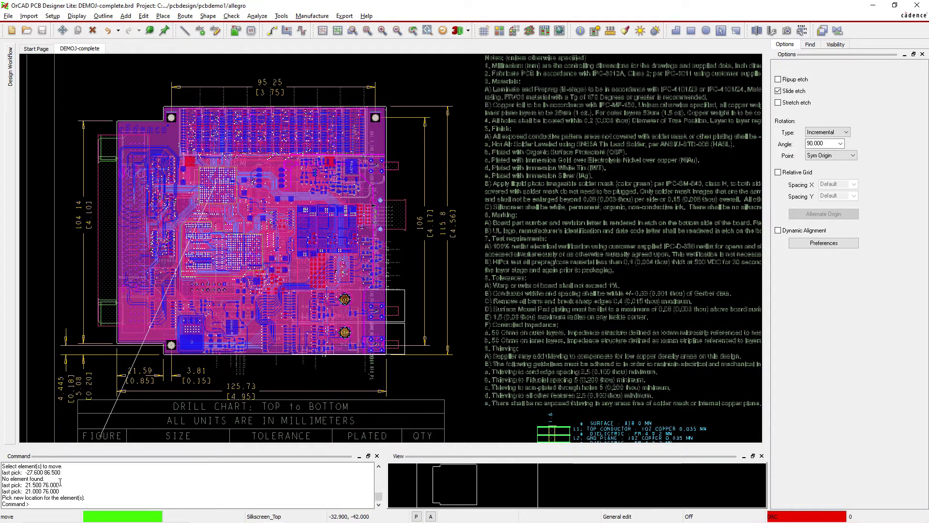
Pick a new location upper-left at -26.600, 122.700 and bring up the move options.
left_click(114, 82)
scroll(115, 85, "up", 5)
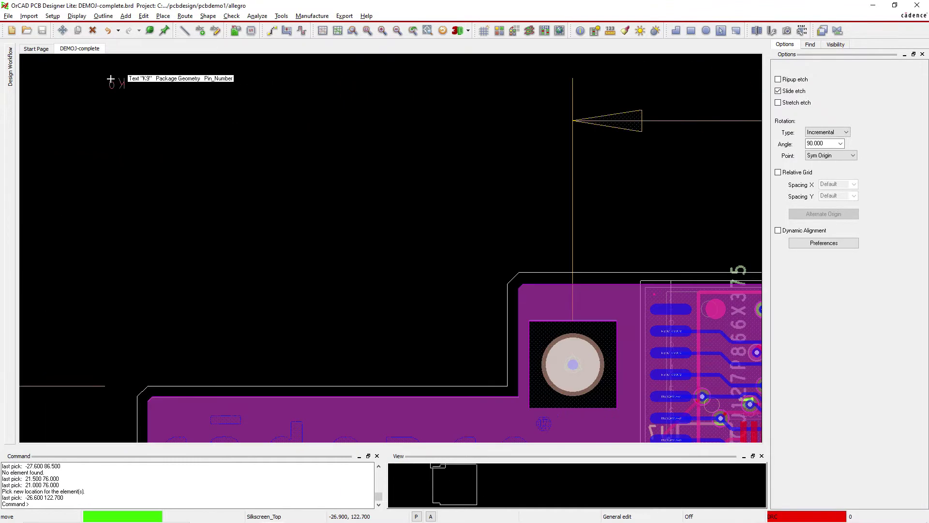
scroll(134, 102, "down", 5)
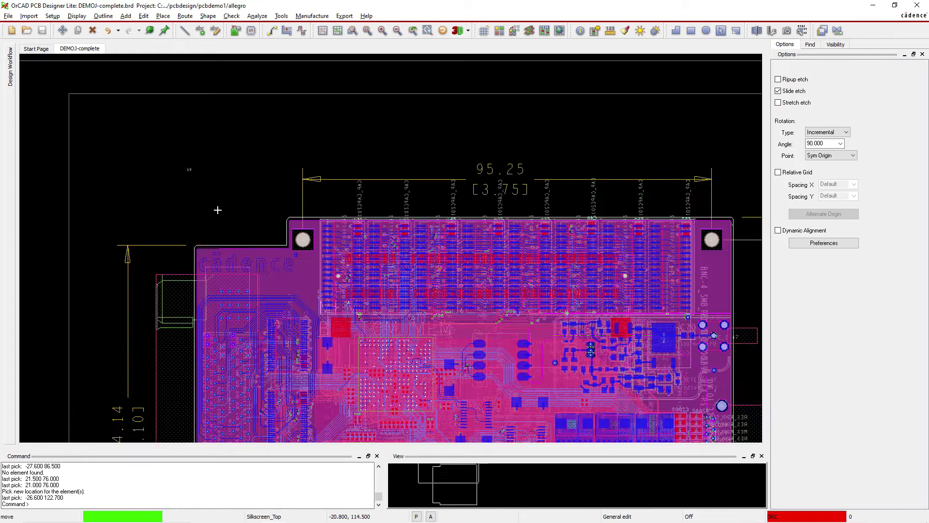
right_click(240, 175)
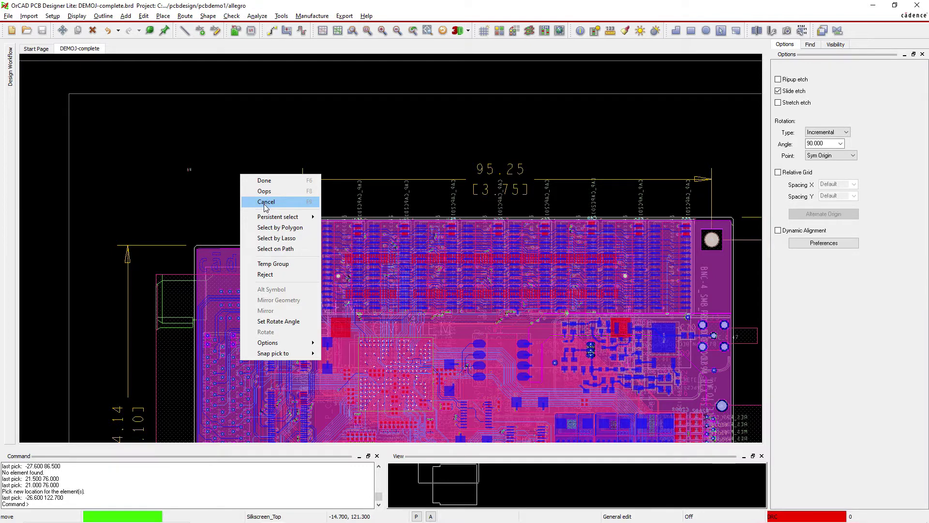
Cancel the move, leaving the component in place, and bring up Tools > More.
left_click(265, 202)
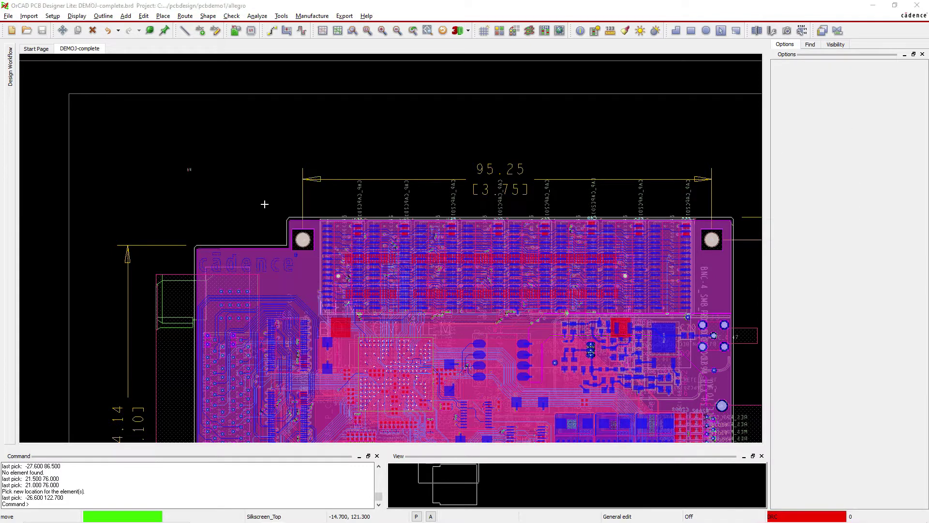
left_click(245, 167)
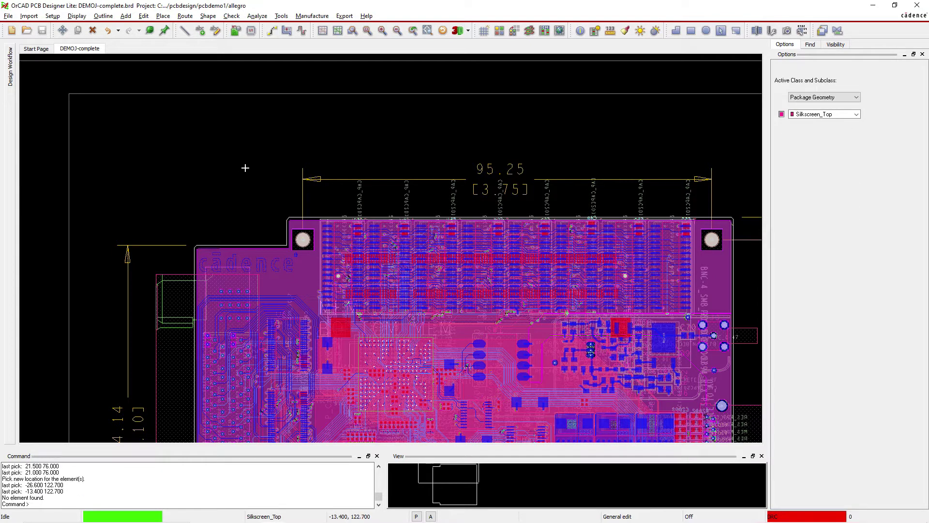
left_click(197, 103)
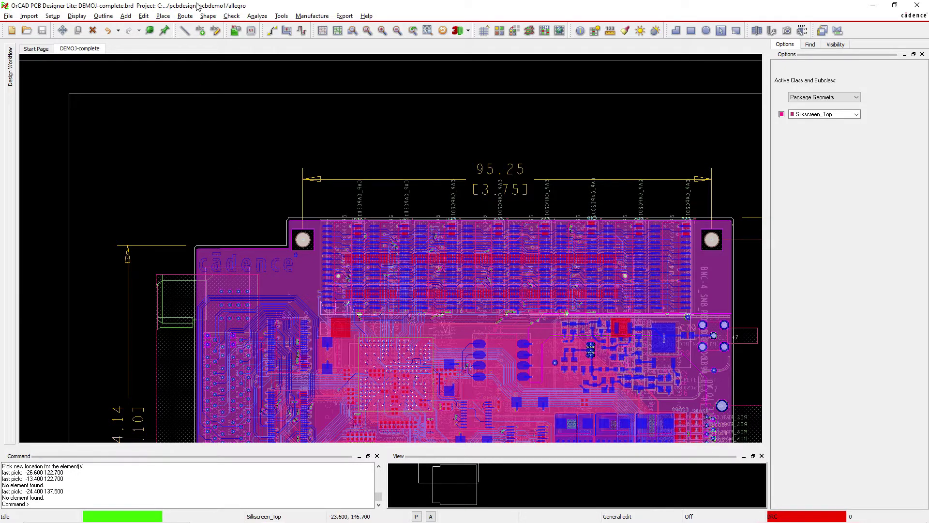
left_click(281, 15)
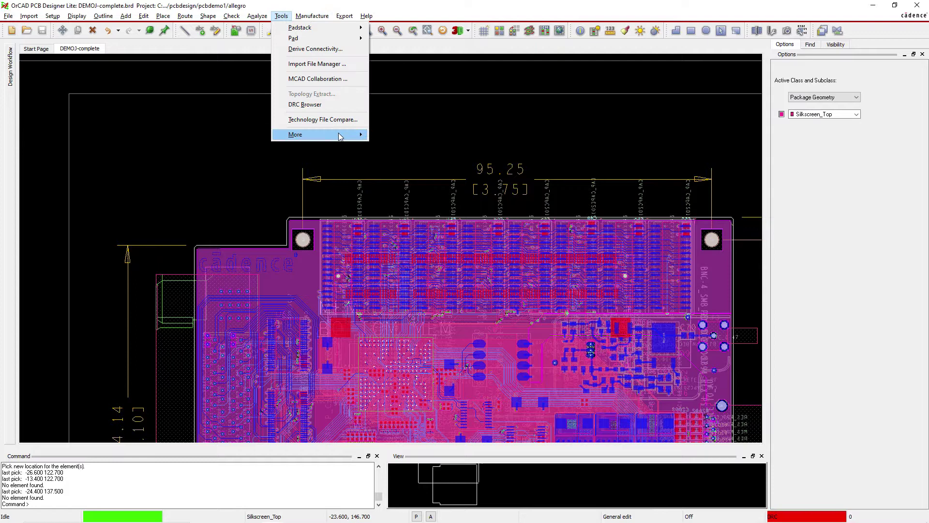
mouse_move(340, 137)
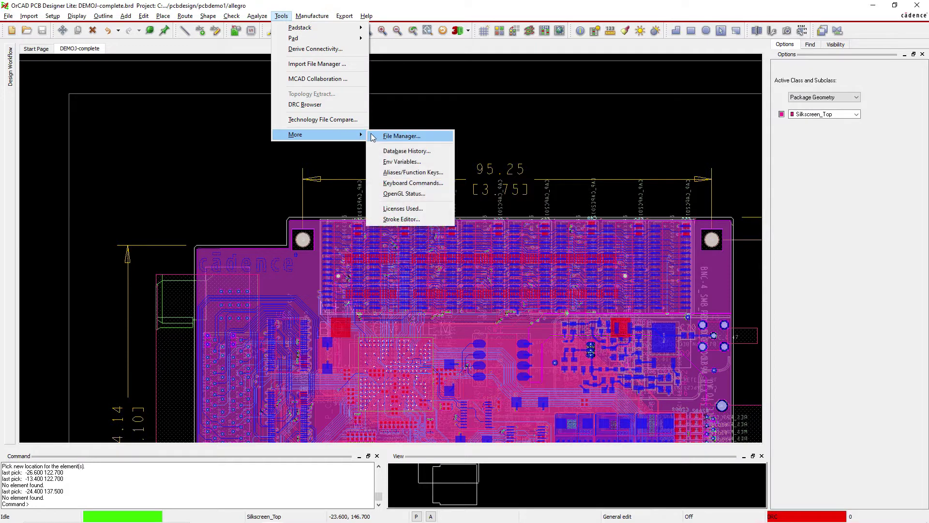
Open Aliases/Function Keys, enlarge the list and scroll down to the 'funckey r iangle 90' entry.
left_click(416, 173)
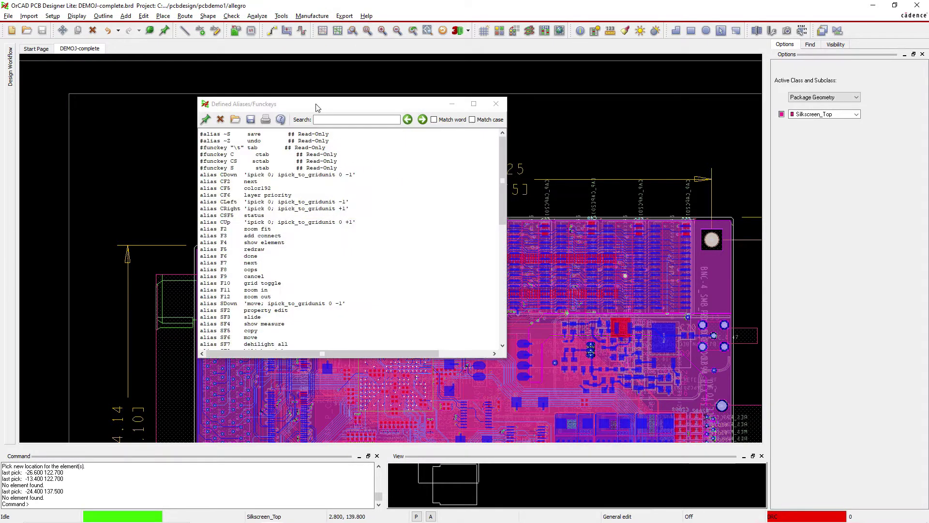
left_click_drag(306, 99, 288, 81)
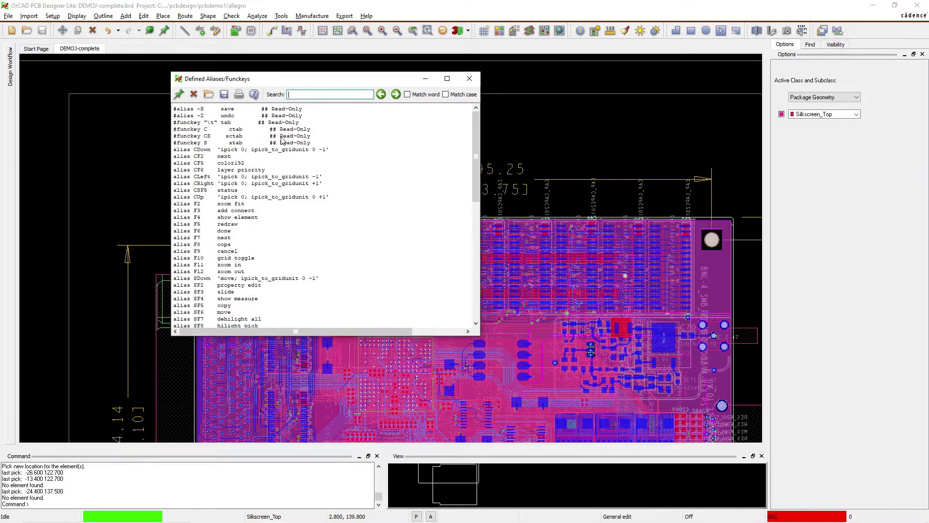
scroll(235, 187, "down", 4)
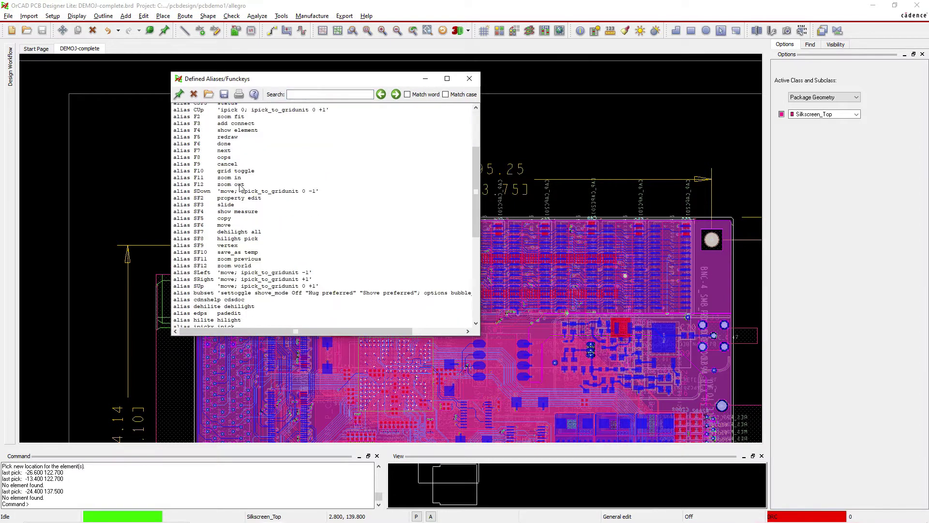
scroll(241, 187, "down", 7)
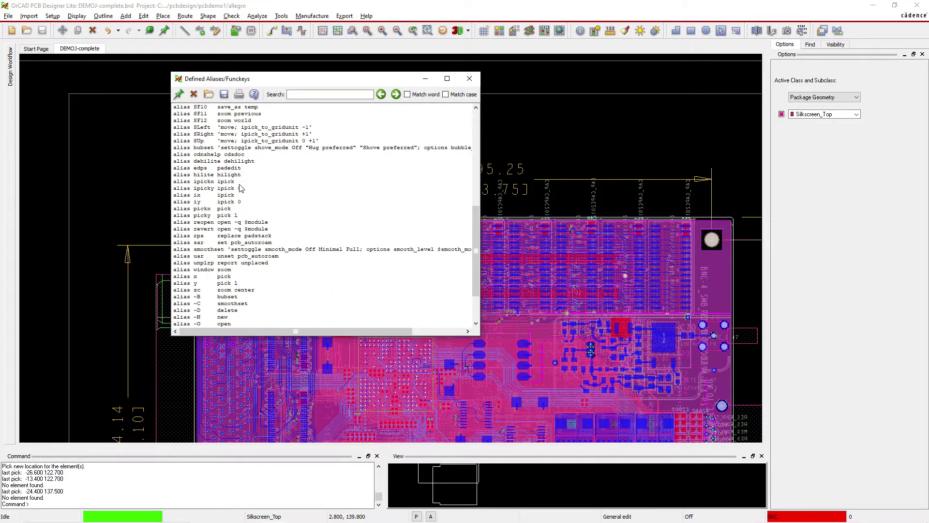
scroll(242, 188, "down", 3)
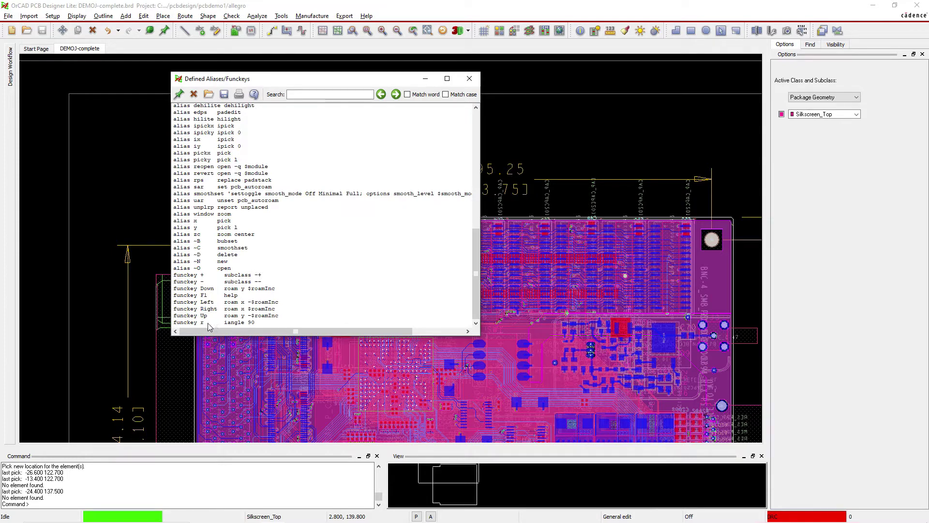
Start manual placement of the C-1367550-6 package symbol, keeping it attached to the cursor.
left_click(470, 78)
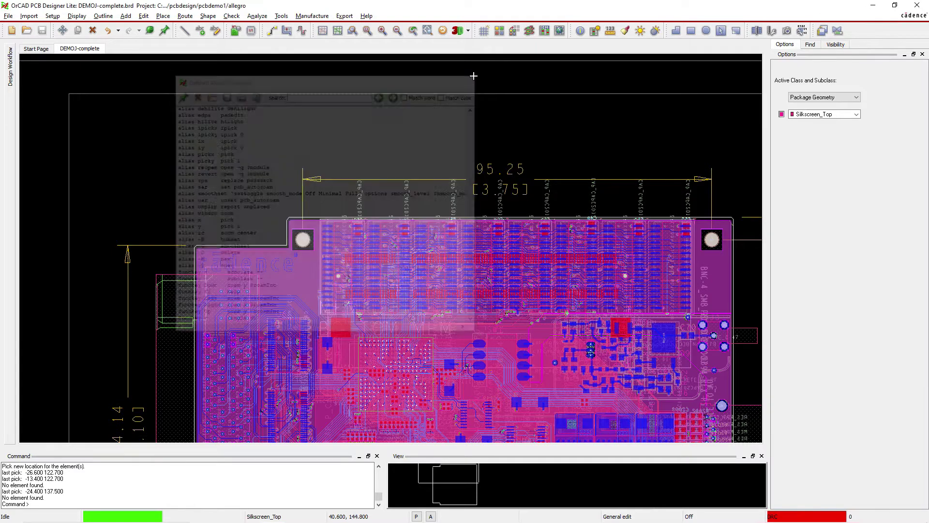
left_click(164, 16)
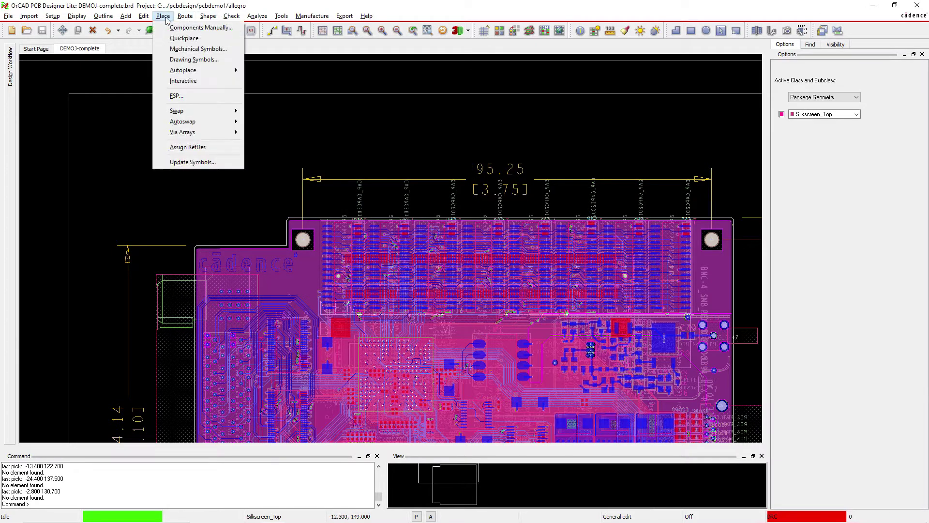
left_click(193, 27)
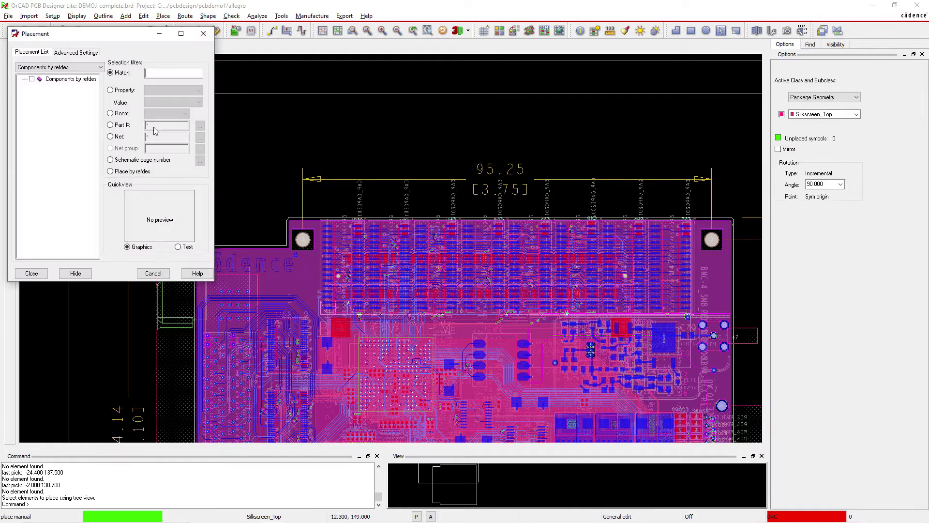
left_click(63, 68)
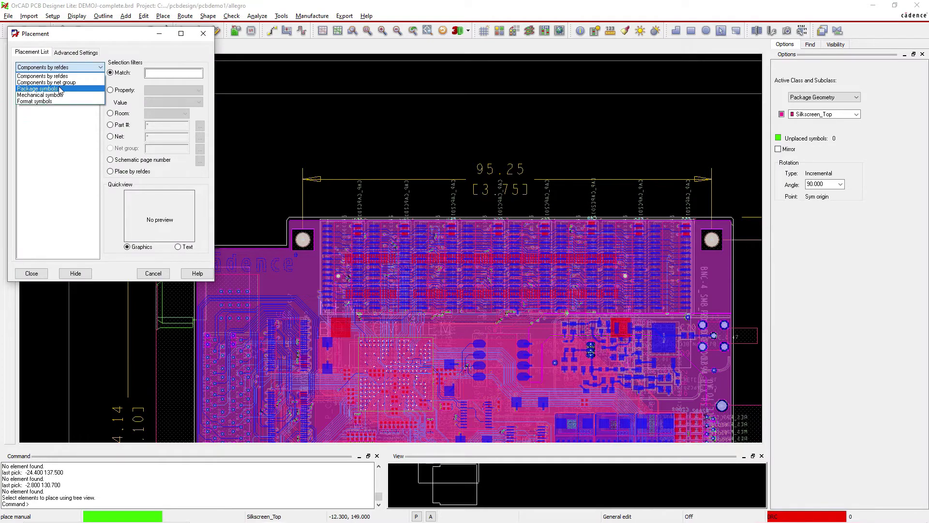
left_click(60, 90)
left_click(41, 86)
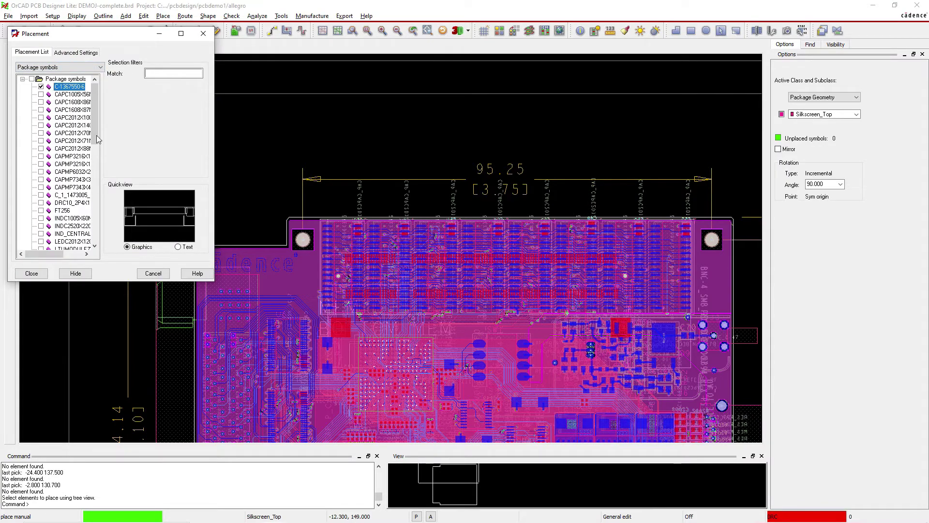
scroll(227, 244, "down", 2)
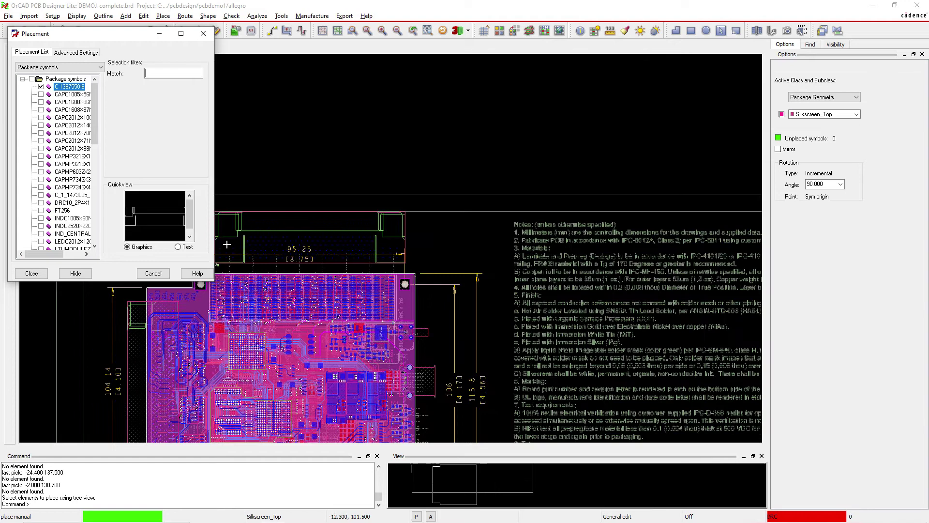
left_click(75, 273)
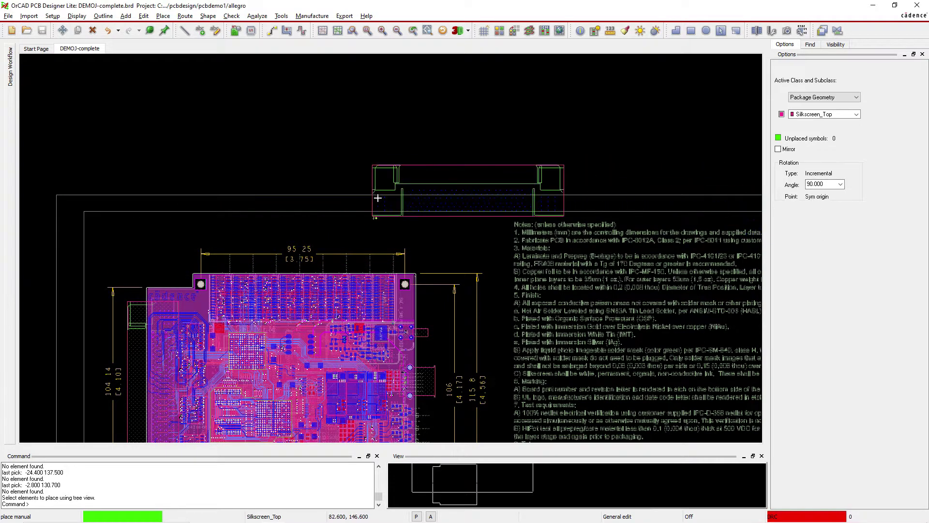
Rotate the attached C-1367550-6 in 90° steps with r, then cancel placement.
key("r")
key("r")
key("r")
key("r")
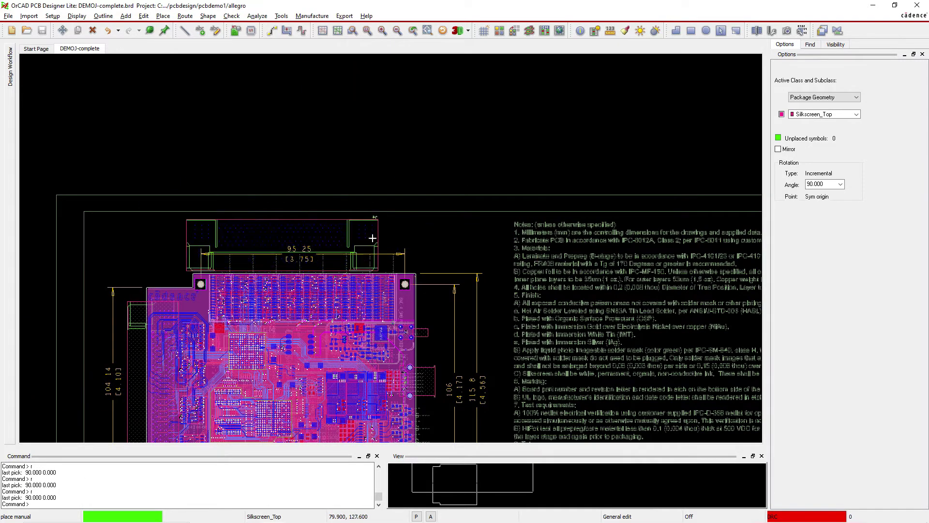
right_click(373, 238)
left_click(411, 265)
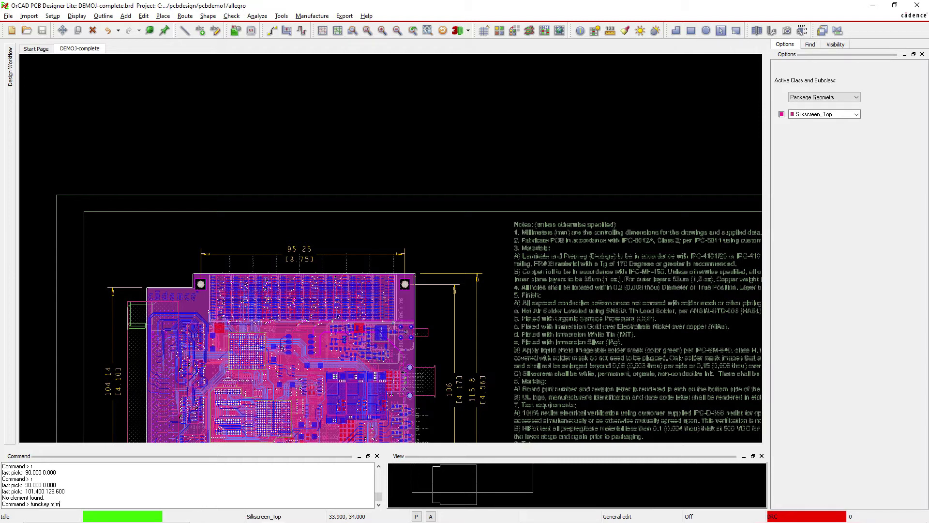
Run 'funckey m move' to bind m to Move for this session.
key("Return")
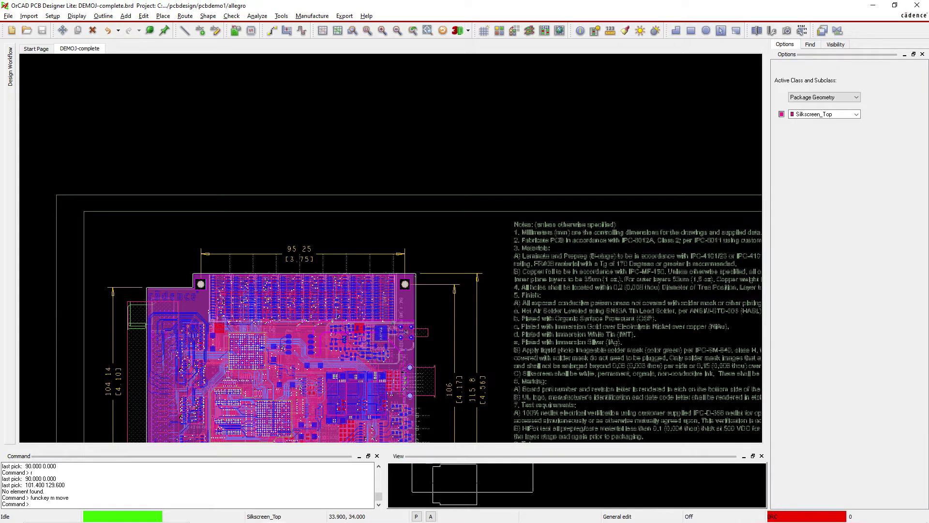
left_click(191, 242)
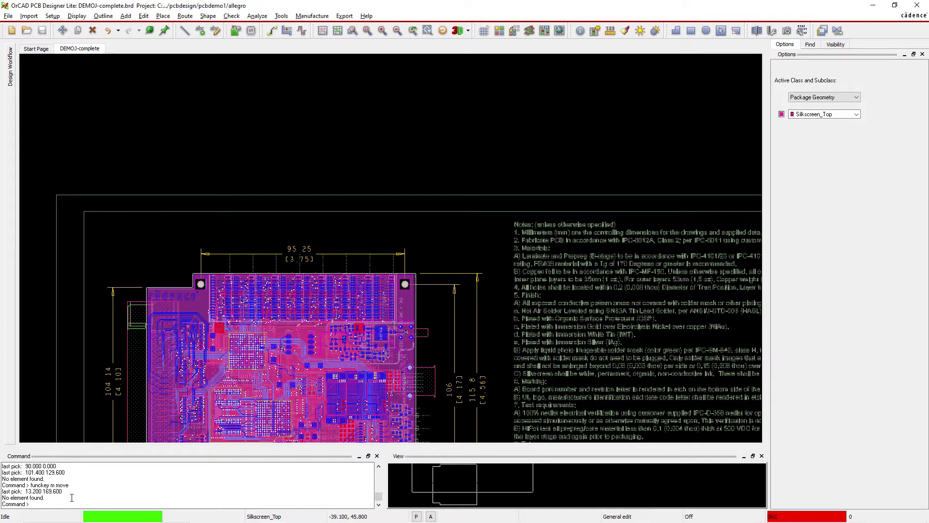
scroll(132, 351, "up", 1)
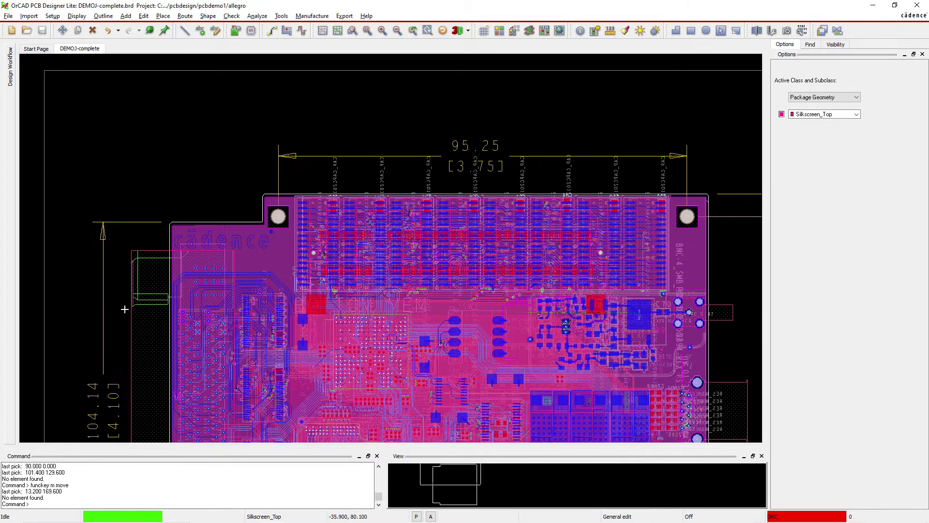
left_click(153, 168)
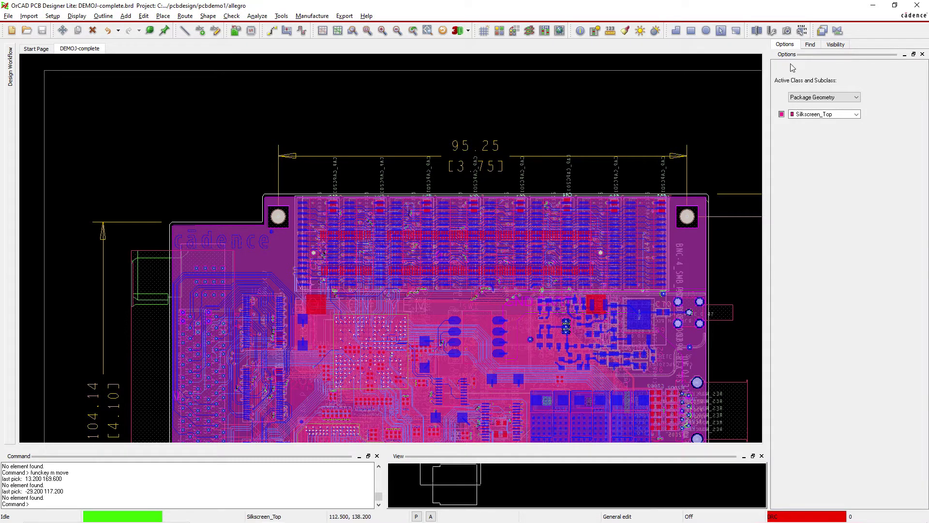
Check that pressing m over the canvas starts Move, then end the command.
key("m")
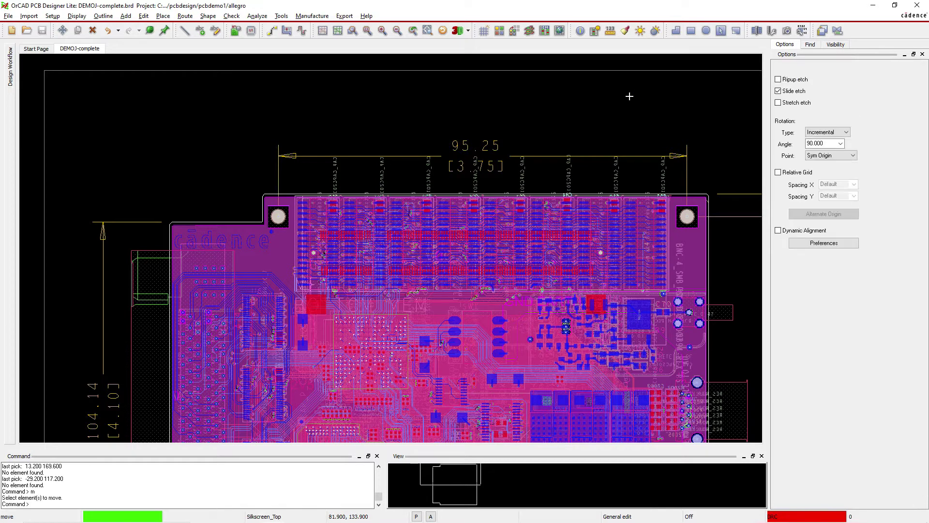
left_click(229, 125)
left_click(211, 155)
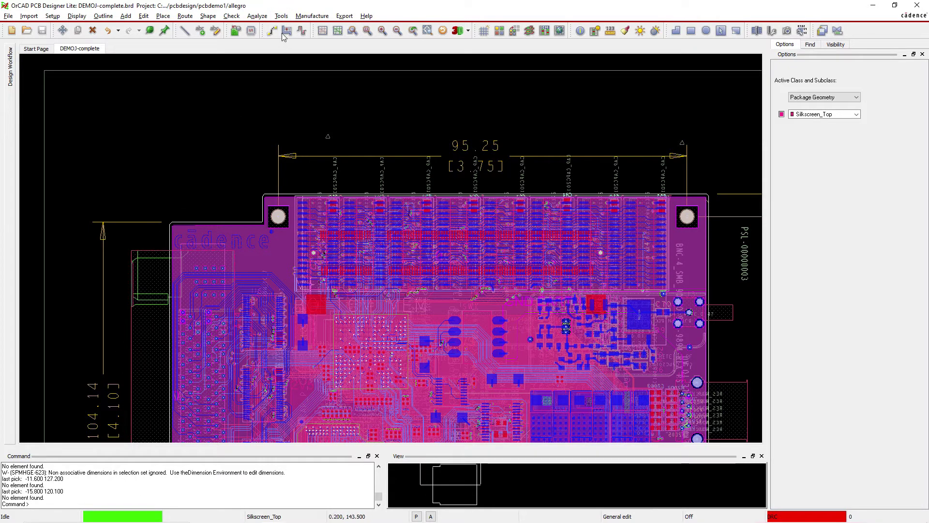
left_click(281, 16)
mouse_move(339, 134)
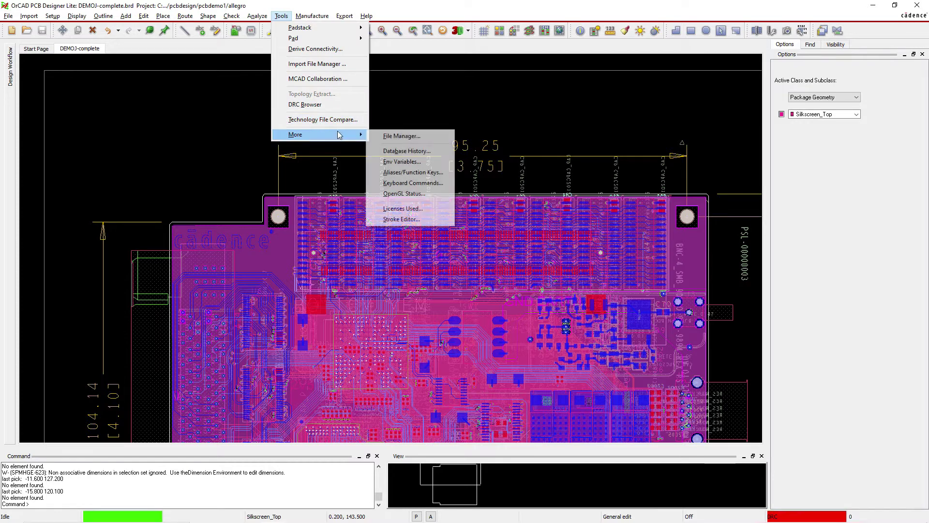
left_click(392, 178)
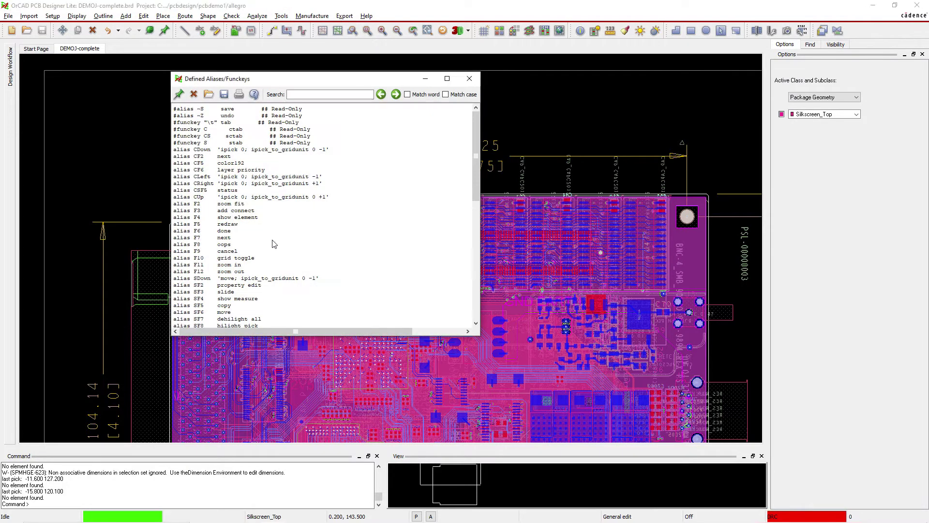
scroll(272, 245, "down", 15)
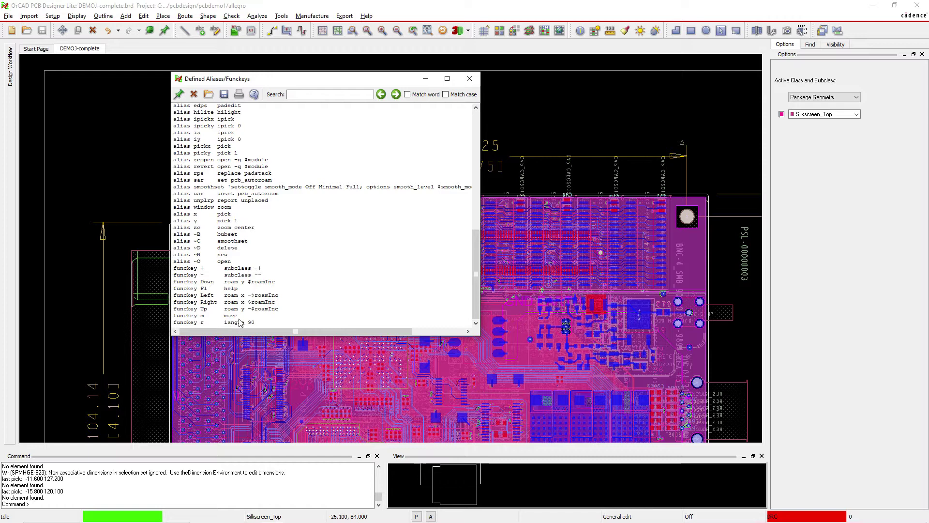
left_click(469, 79)
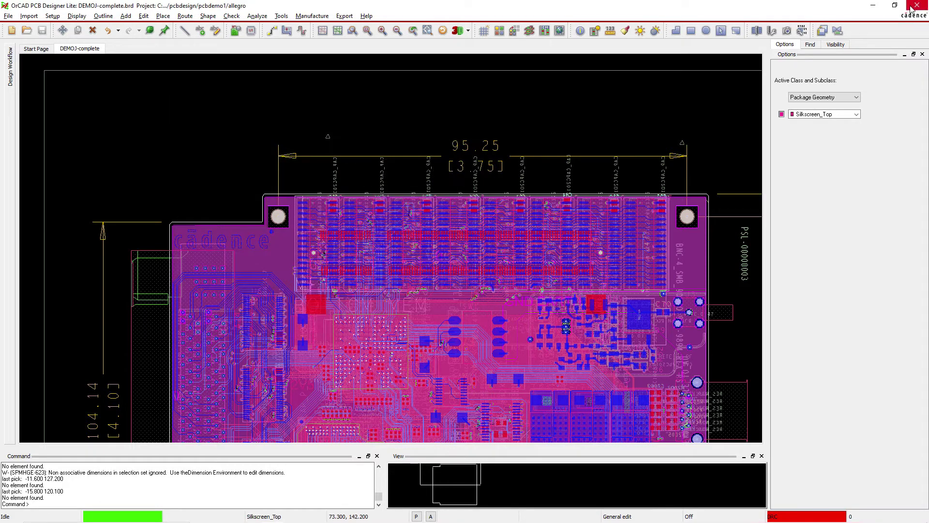
Exit OrCAD without saving, reopen the board and focus the canvas to retest m.
left_click(917, 6)
key("Tab")
key("Return")
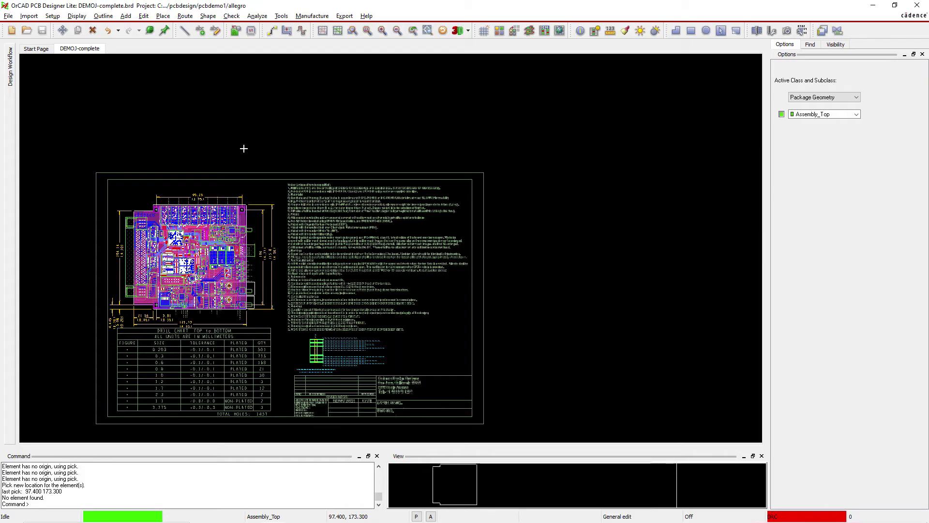
scroll(243, 149, "up", 3)
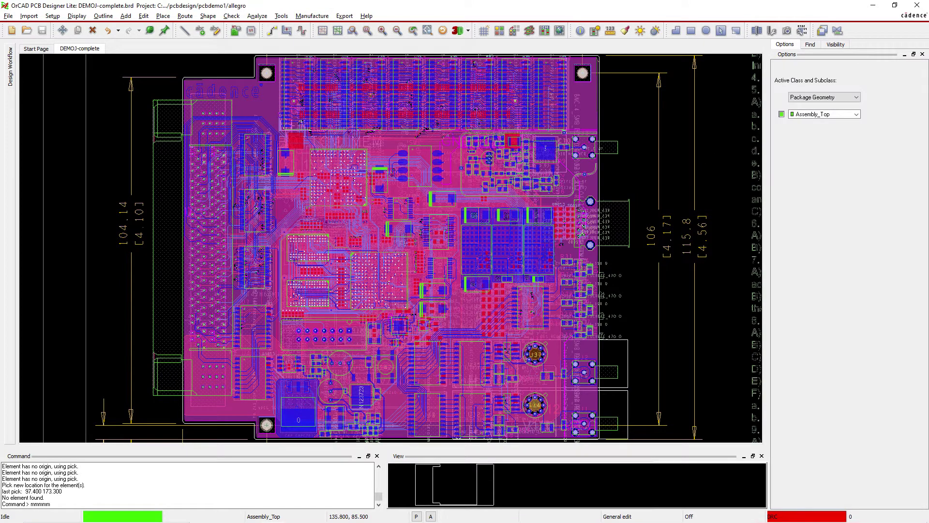
left_click(717, 127)
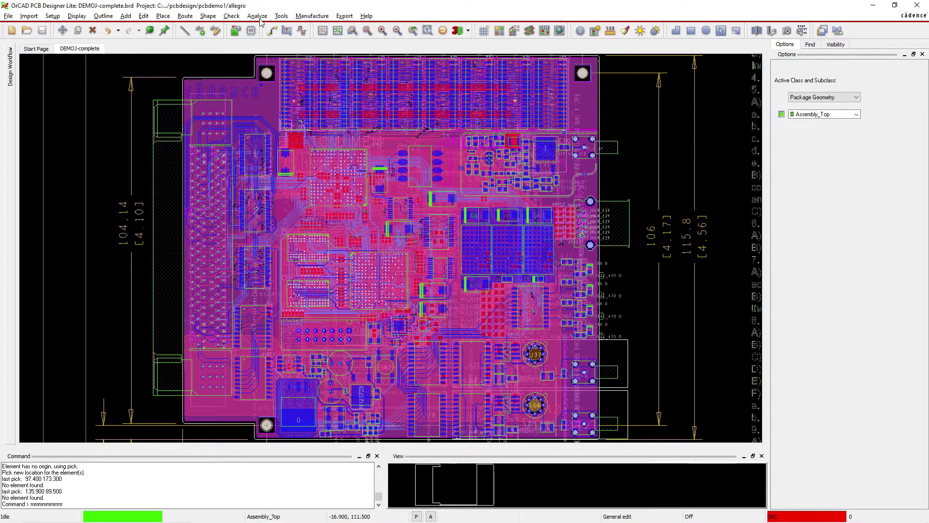
left_click(282, 16)
mouse_move(352, 135)
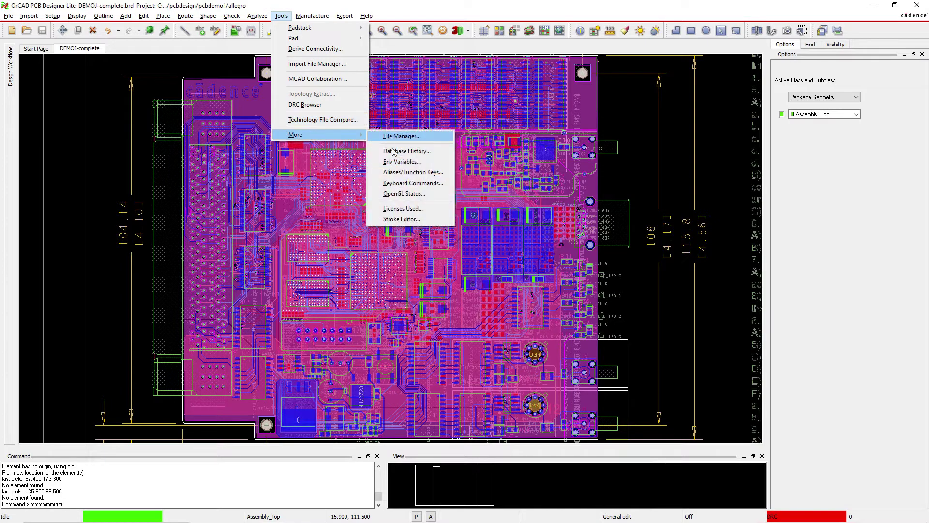
left_click(409, 173)
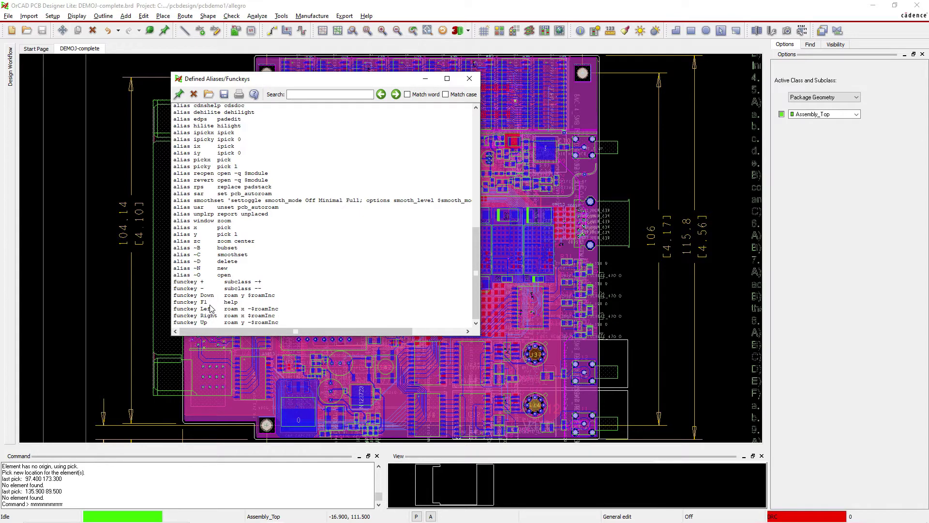
scroll(214, 308, "up", 10)
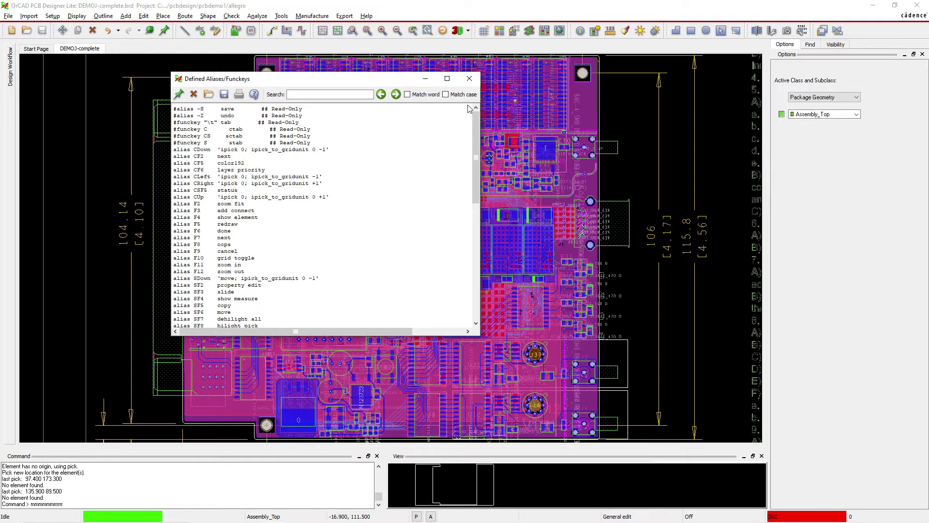
left_click(469, 78)
left_click(637, 127)
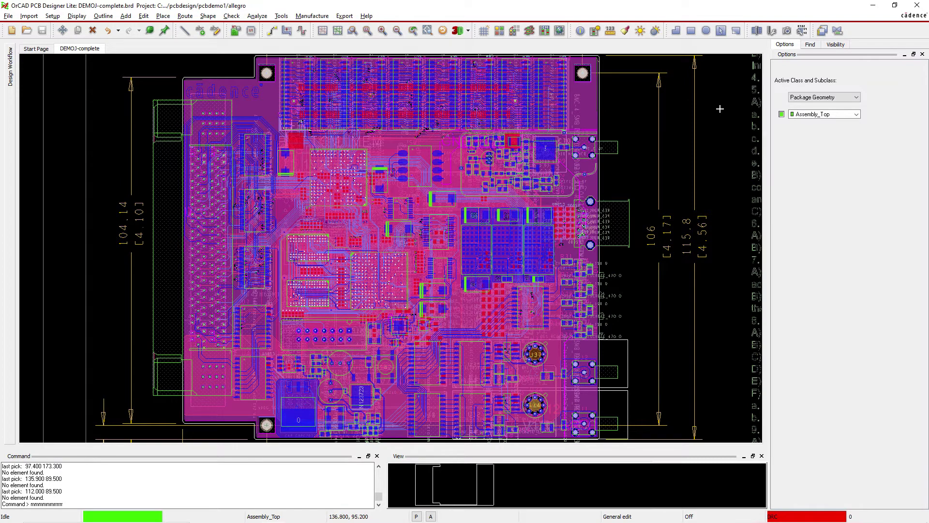
Browse to C:\Cadence\SPB_17.2\share\pcb\text and select the env file.
left_click(251, 514)
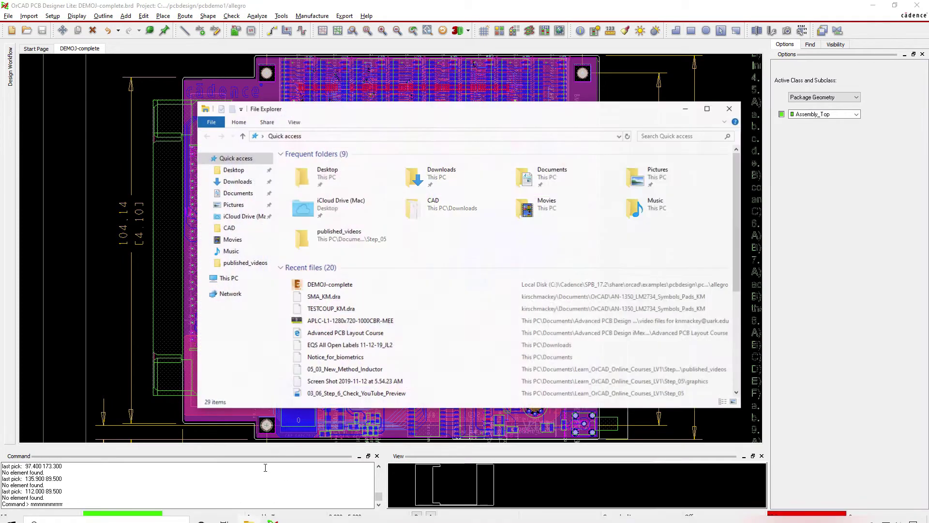
left_click(229, 277)
double_click(319, 265)
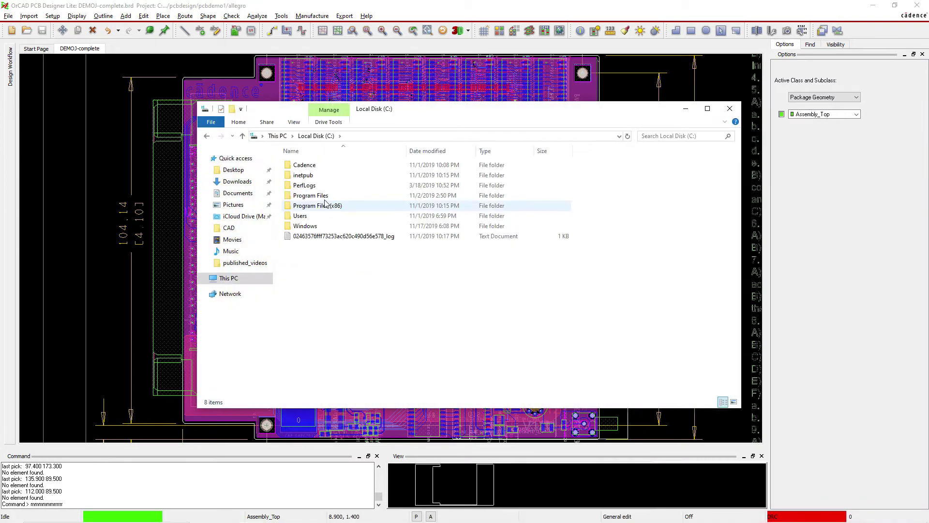
double_click(312, 165)
double_click(319, 165)
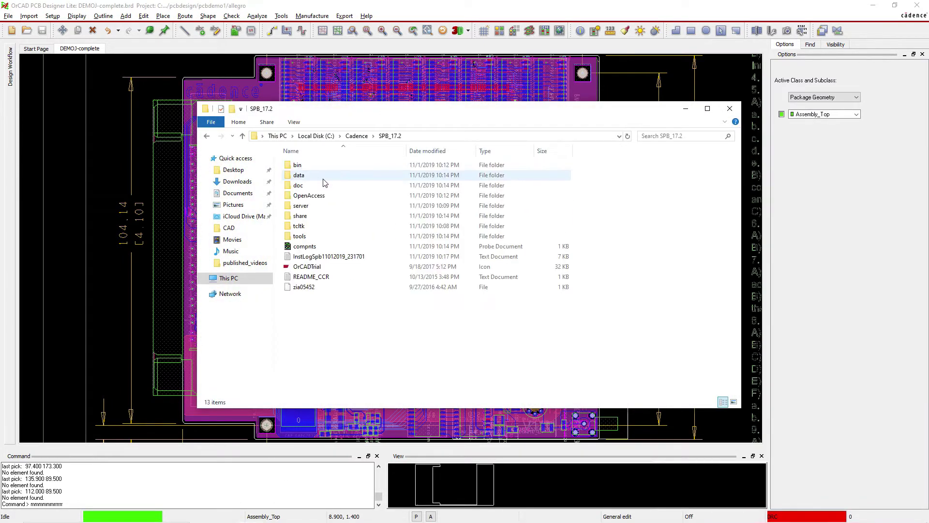
double_click(310, 216)
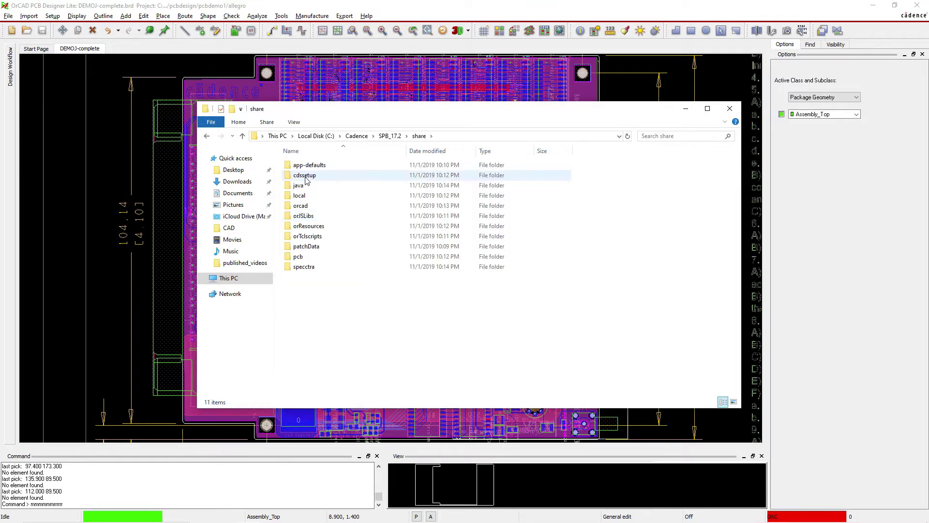
double_click(316, 256)
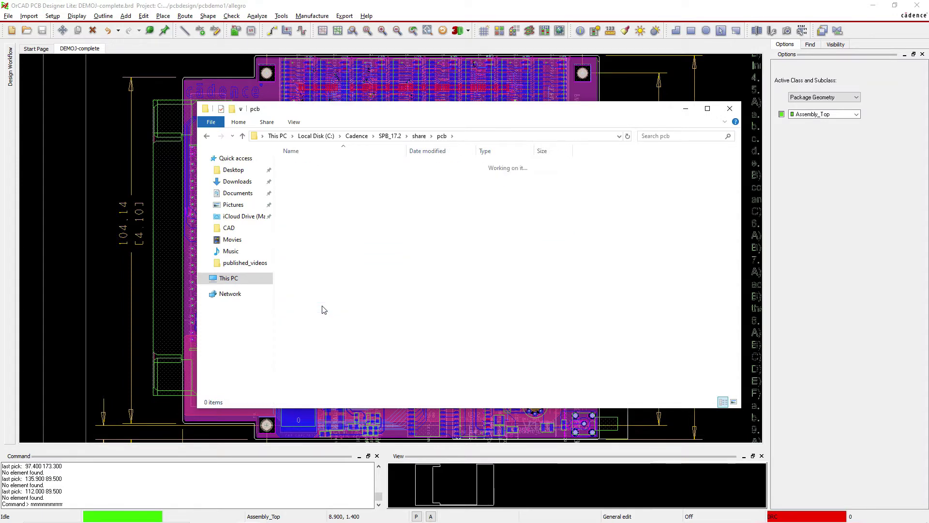
double_click(338, 266)
scroll(323, 287, "down", 1)
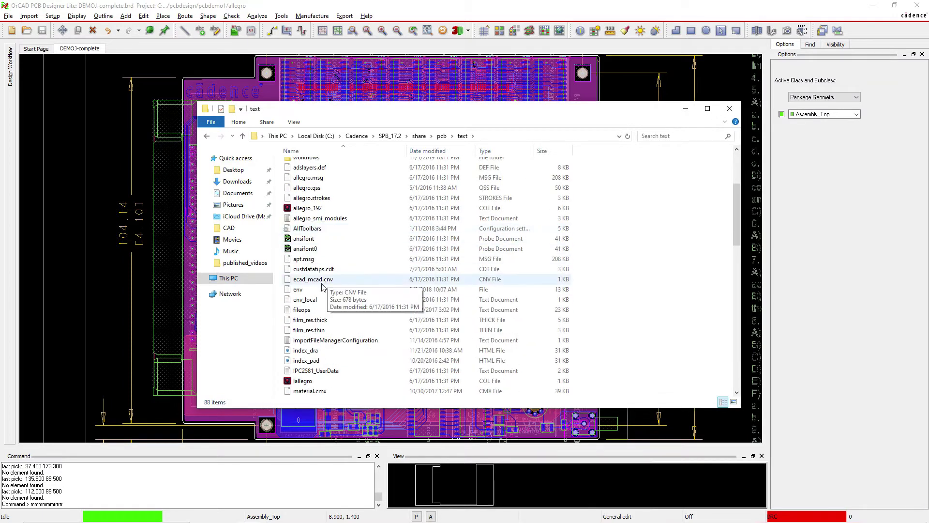
left_click(319, 289)
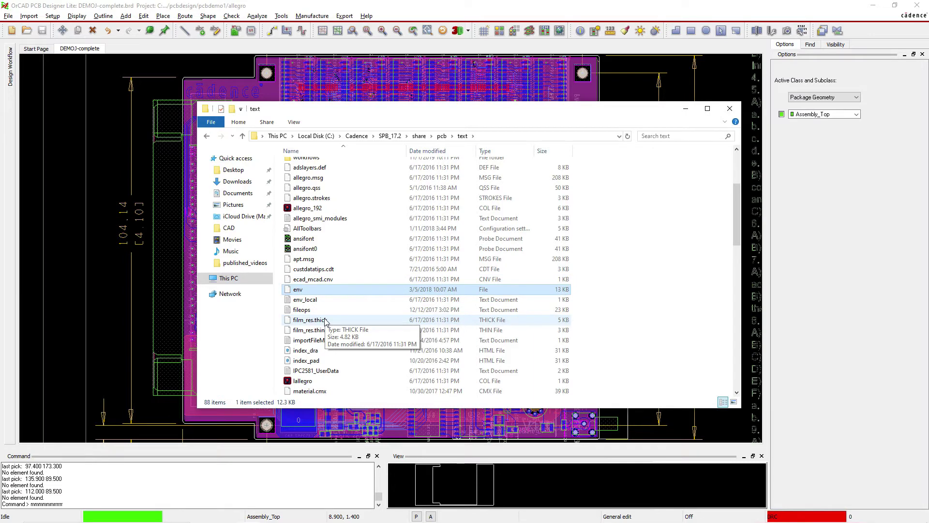
Copy the env file and paste a duplicate into the same text folder.
double_click(316, 290)
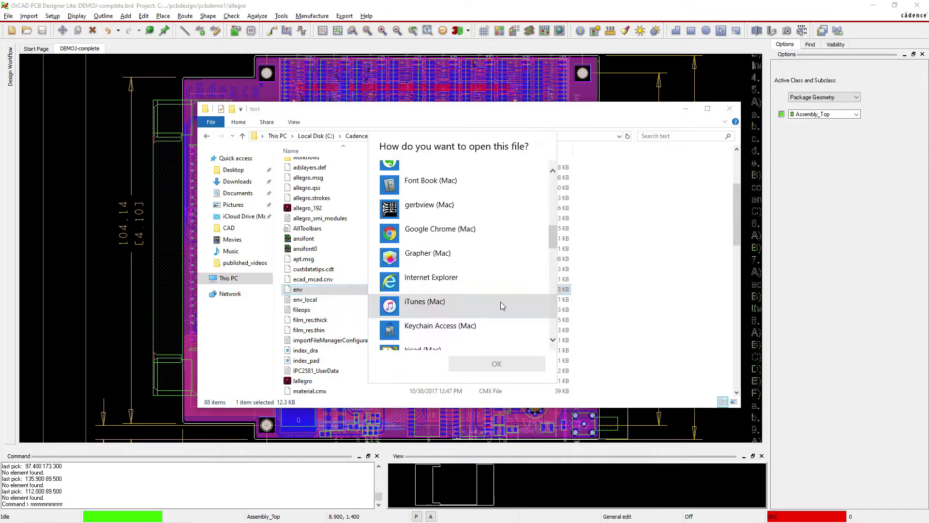
left_click(611, 190)
right_click(295, 293)
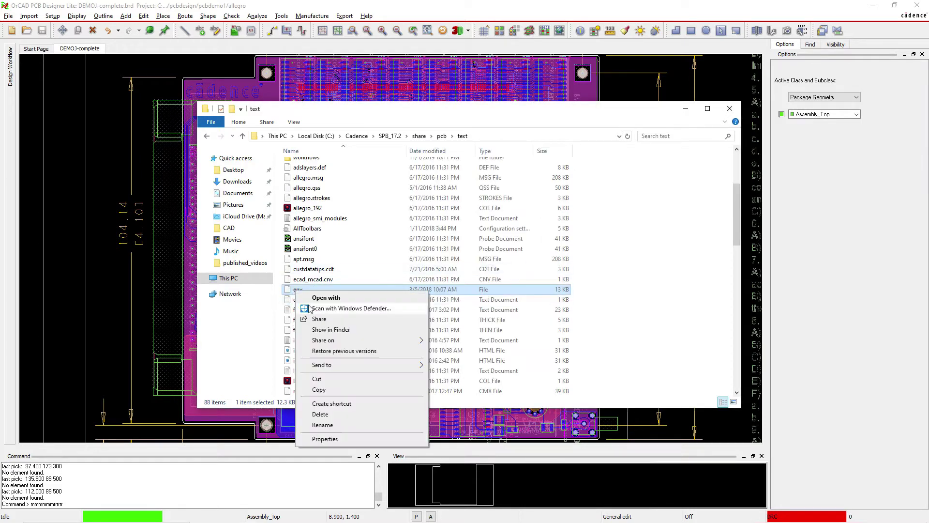
left_click(321, 390)
right_click(645, 274)
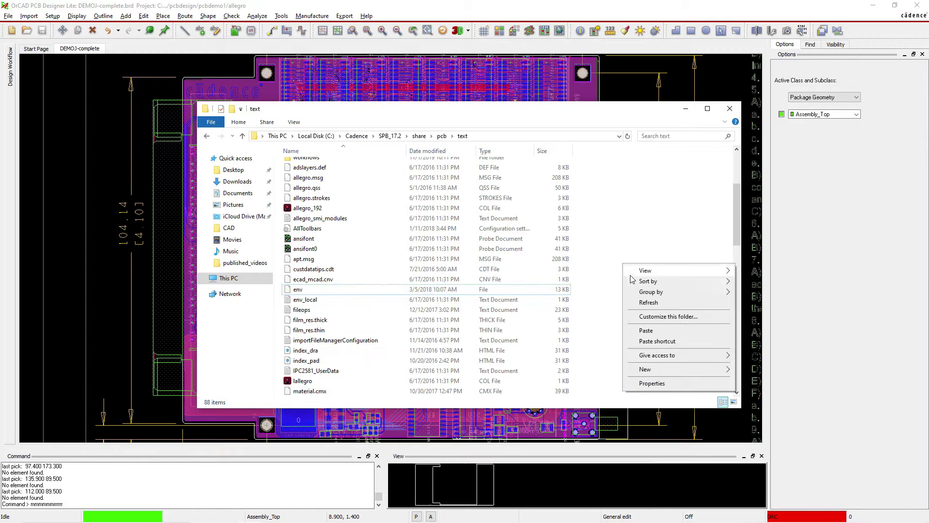
left_click(643, 328)
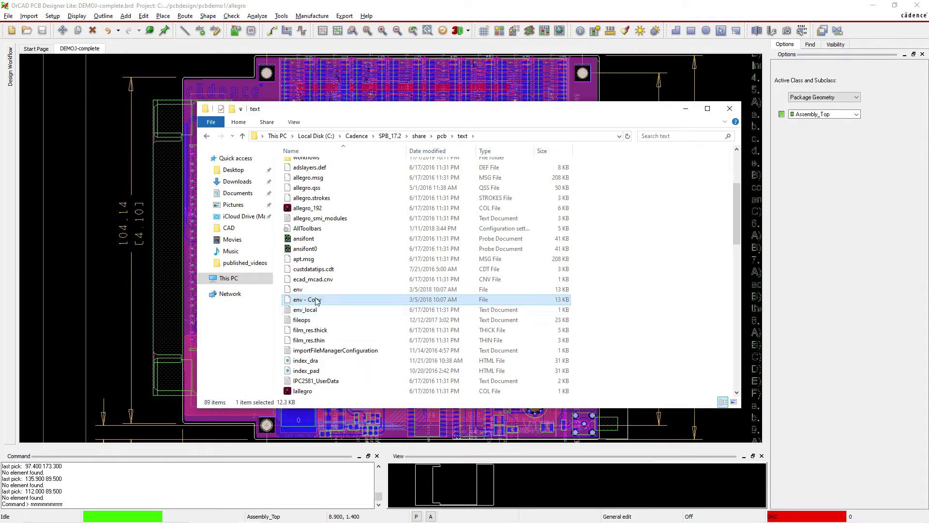
Rename 'env - Copy' to 'env - backup' and reselect the original env file.
left_click(313, 302)
left_click(313, 299)
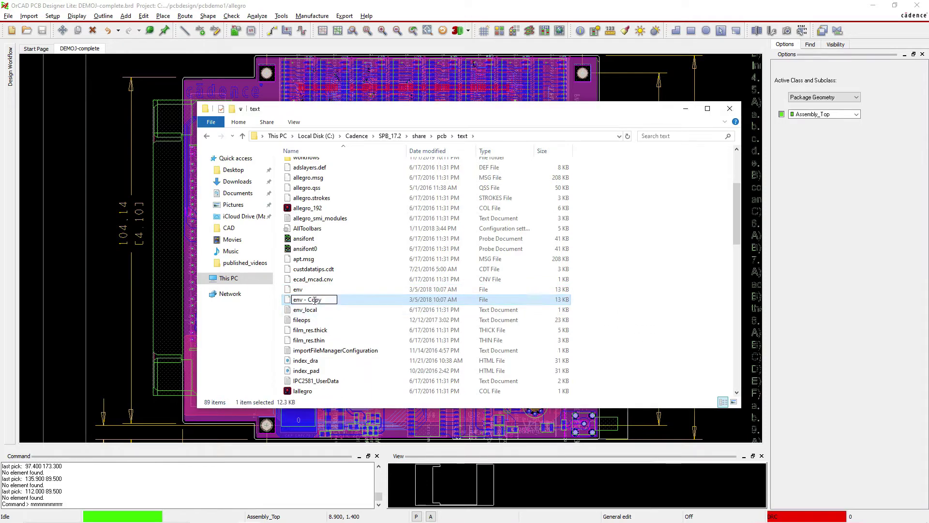
double_click(315, 301)
type("backup")
key("Return")
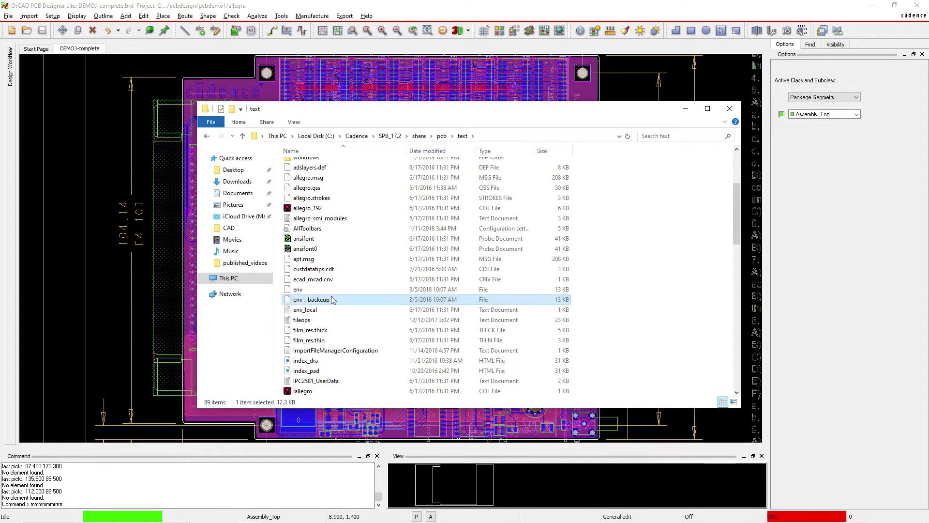
left_click(300, 291)
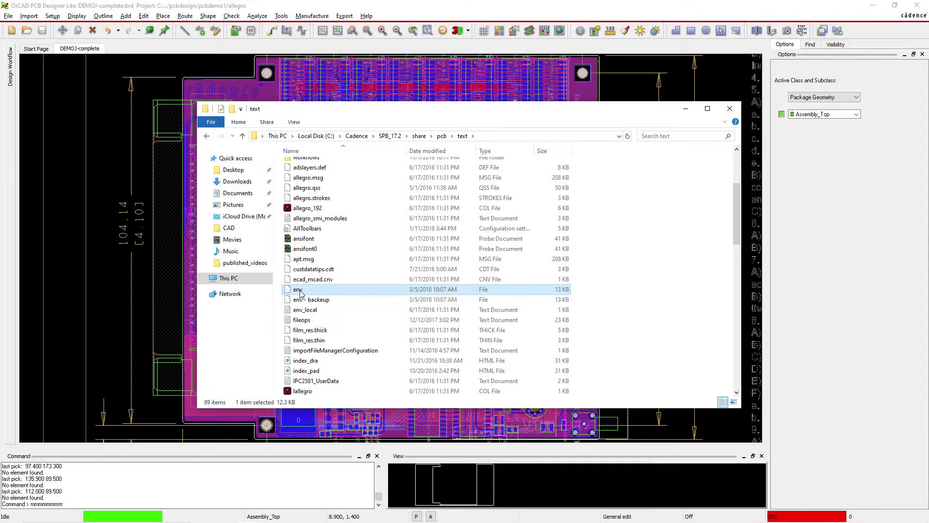
Open the env file in Notepad using Open with.
right_click(300, 291)
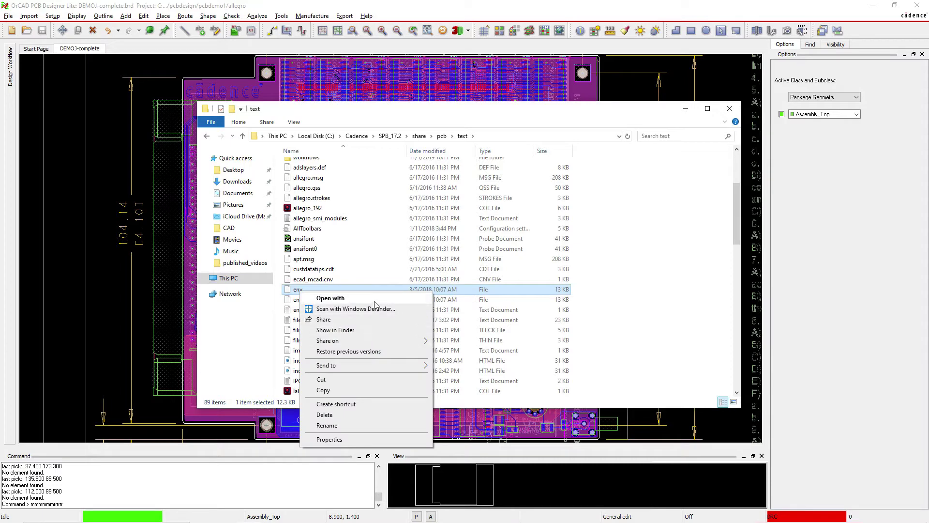
left_click(374, 299)
scroll(442, 227, "down", 5)
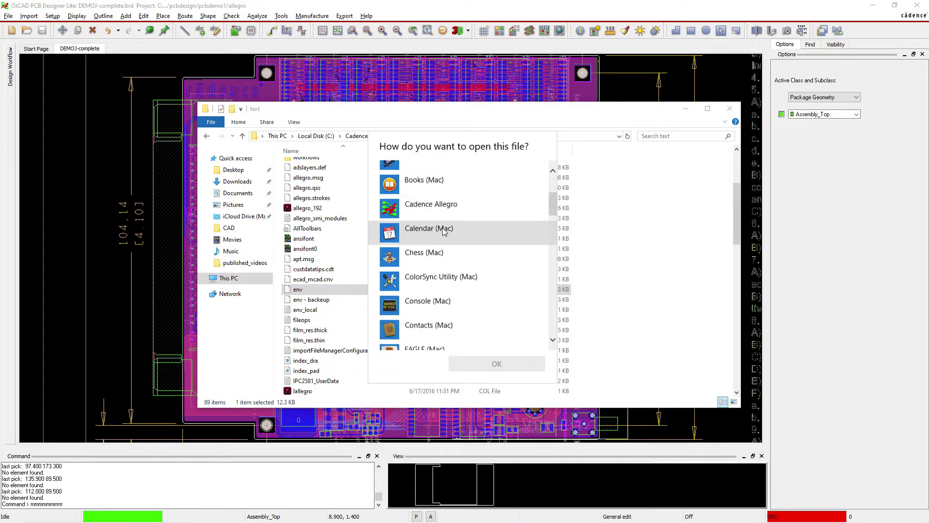
scroll(446, 235, "up", 5)
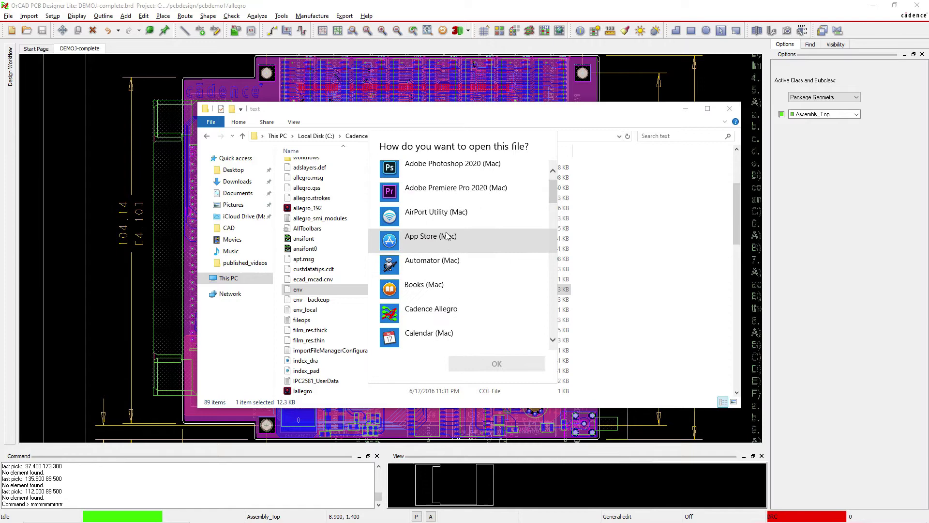
scroll(446, 235, "up", 1)
scroll(446, 230, "down", 8)
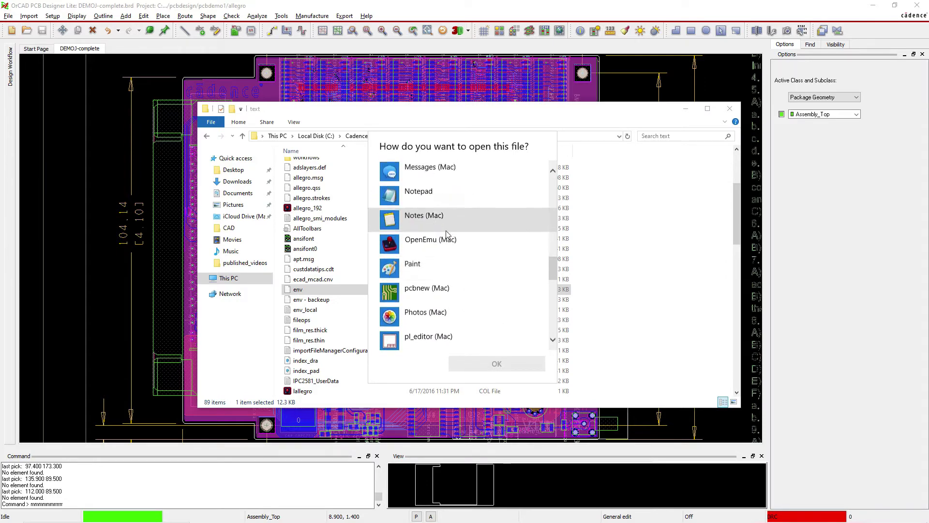
scroll(435, 228, "up", 1)
left_click(425, 227)
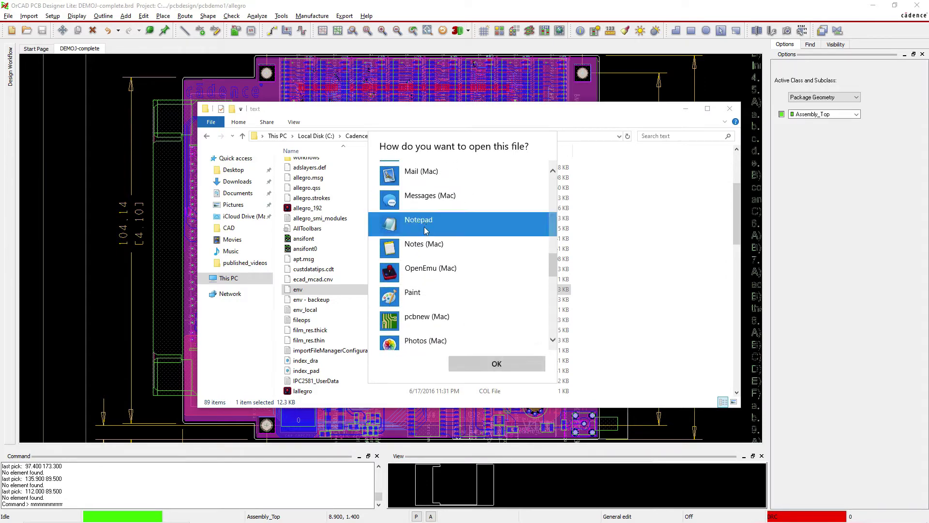
left_click(497, 363)
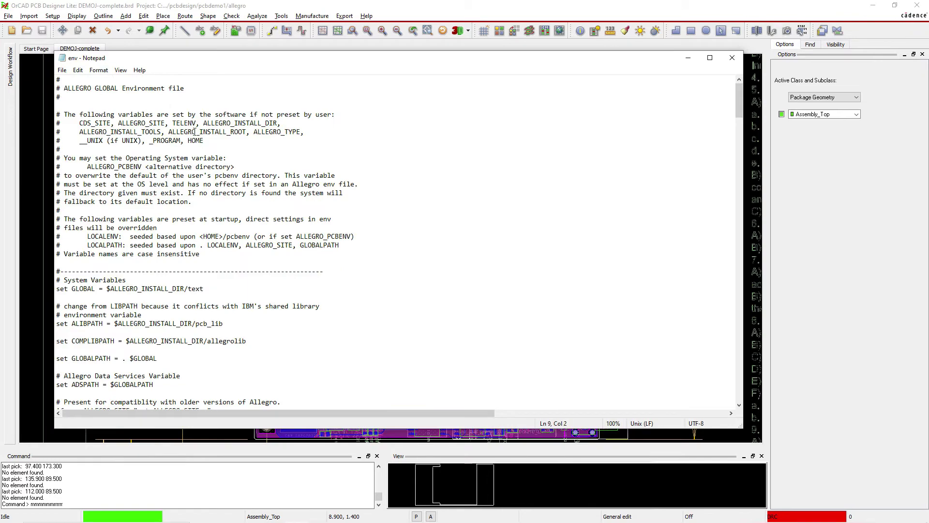
Find the funckey definitions and place the caret after 'funckey - subclass --'.
scroll(152, 213, "down", 20)
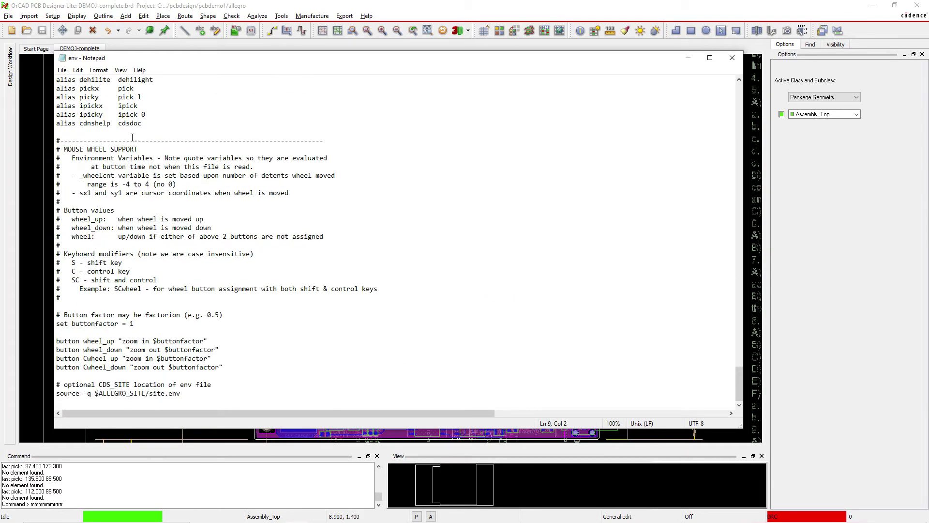
scroll(150, 189, "up", 14)
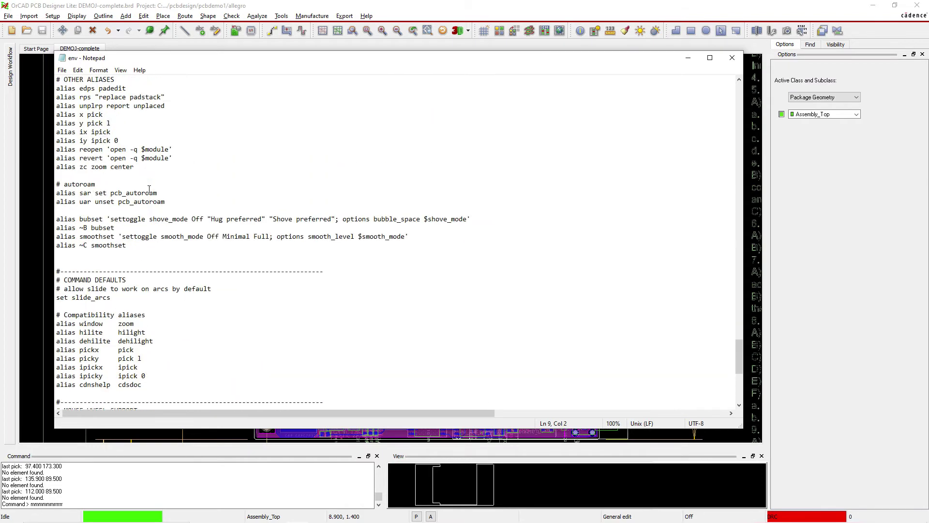
scroll(144, 183, "up", 3)
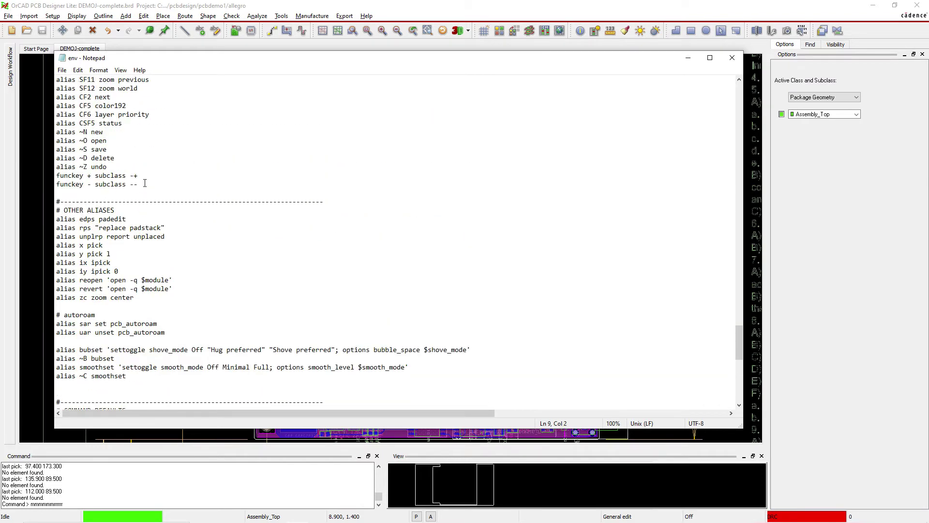
left_click(146, 240)
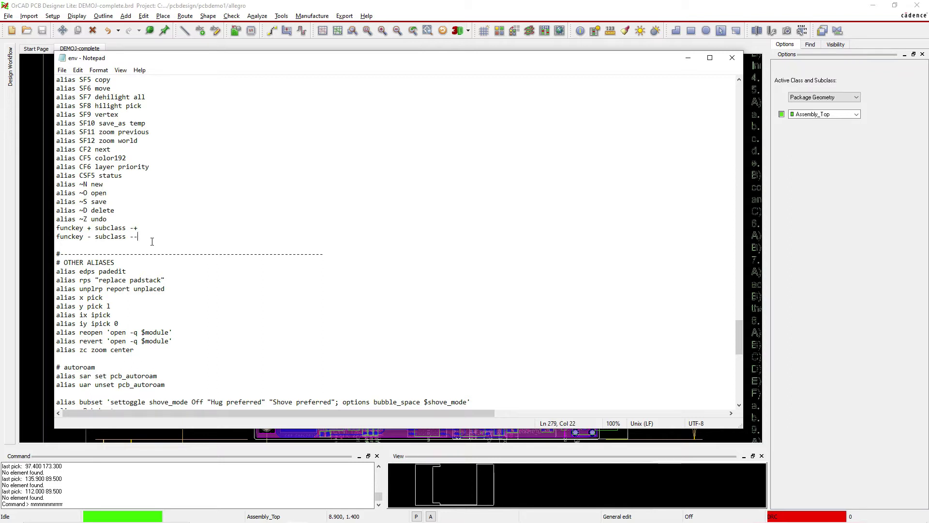
Add the lines 'funckey m move' and 'funckey r iangle 90' below the existing funckey entries.
key("Return")
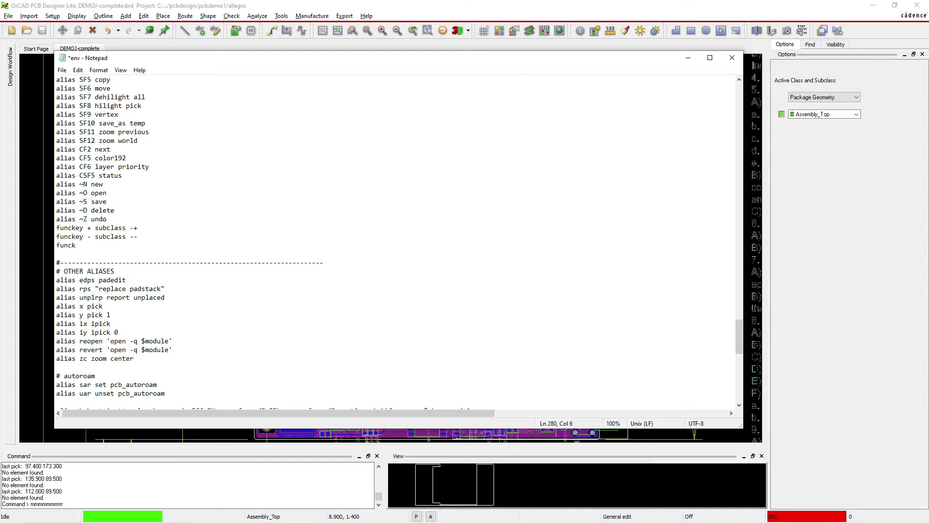
type("funcke")
key("Return")
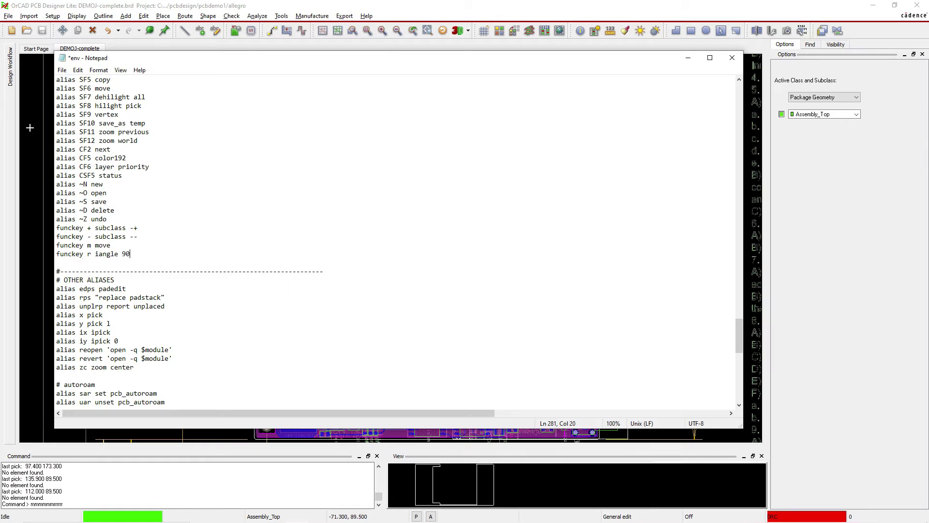
Save the edited env file and close Notepad.
left_click(61, 71)
left_click(76, 111)
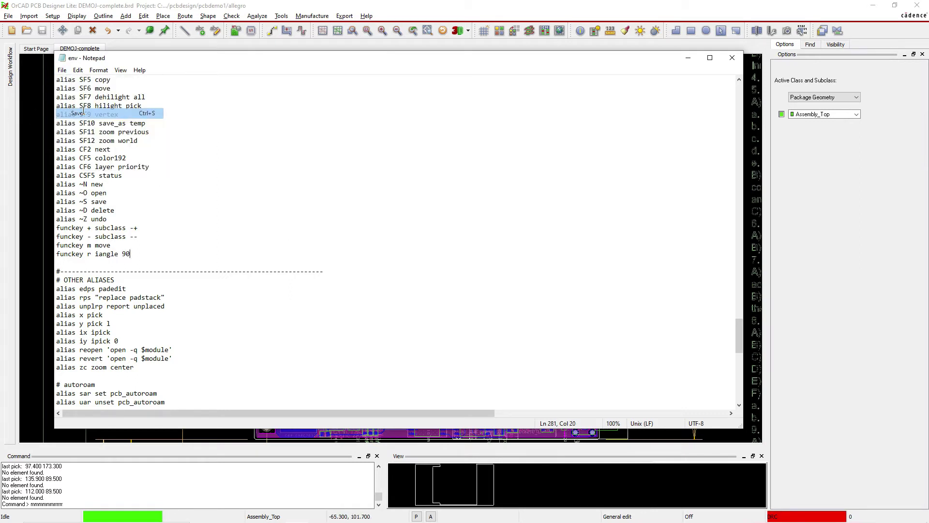
left_click(732, 58)
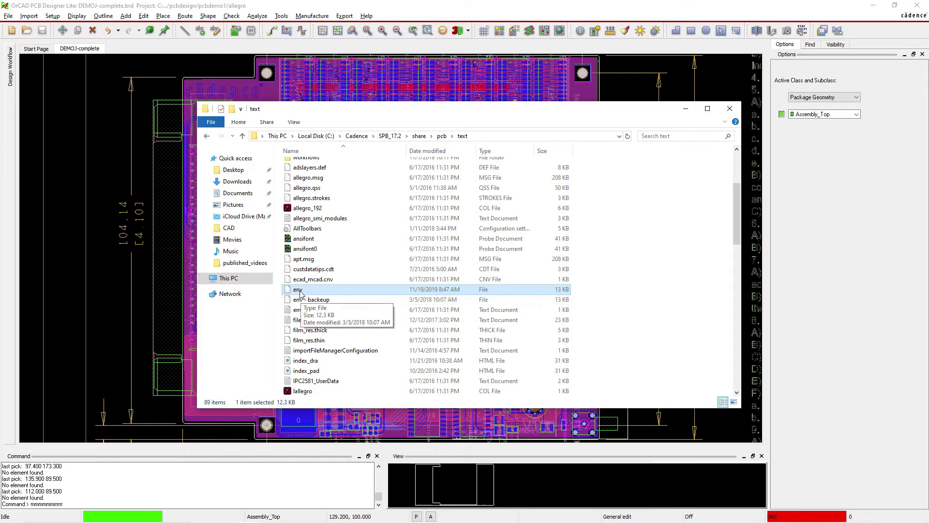
left_click(751, 231)
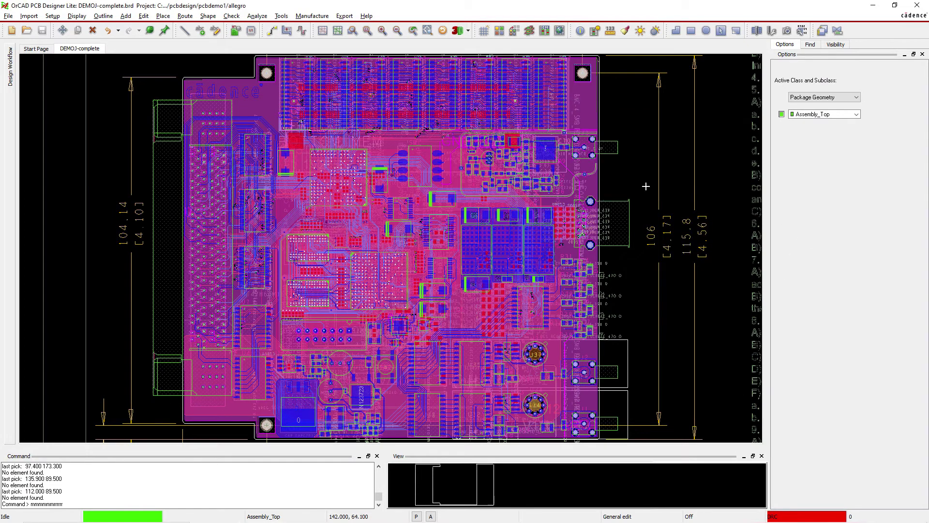
left_click(281, 16)
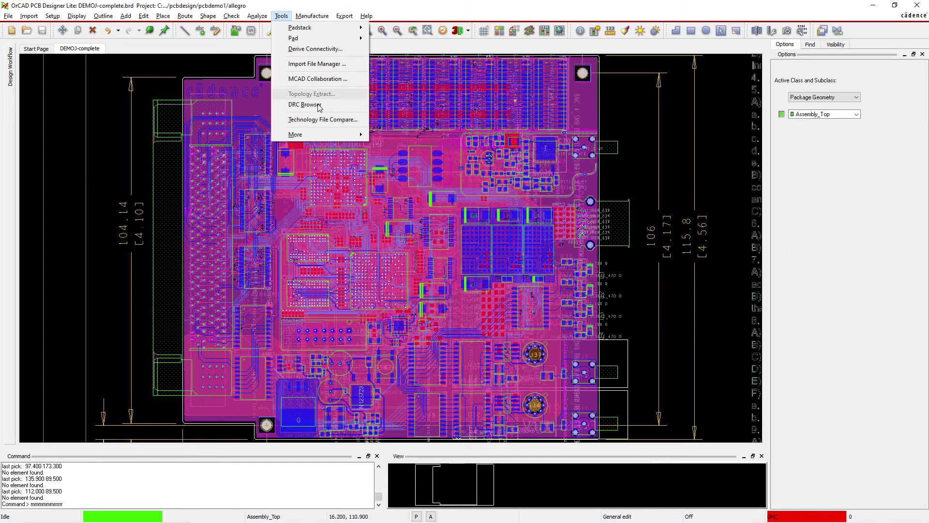
mouse_move(333, 137)
left_click(405, 173)
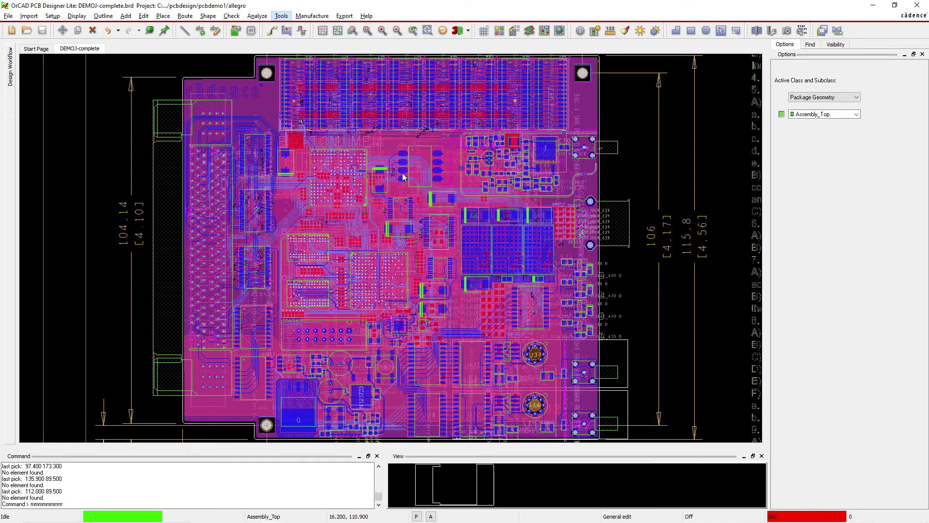
scroll(267, 284, "down", 15)
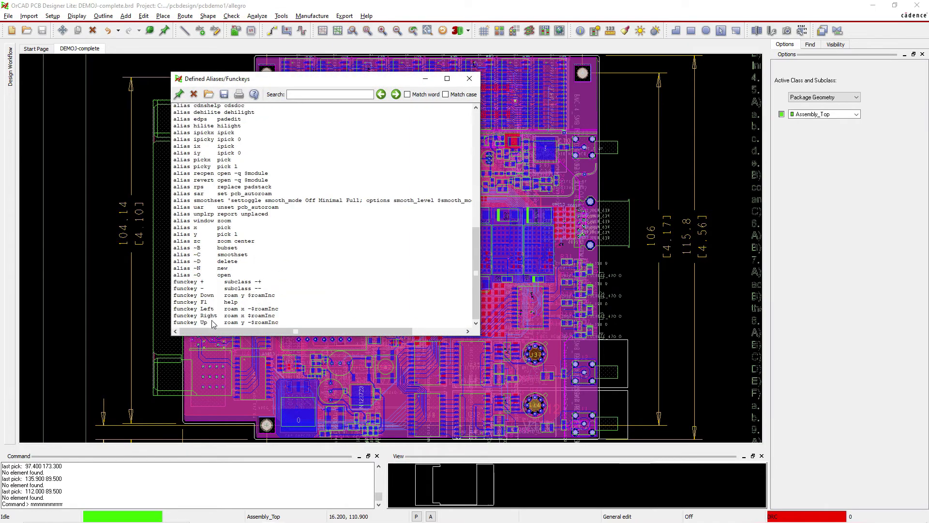
left_click(469, 78)
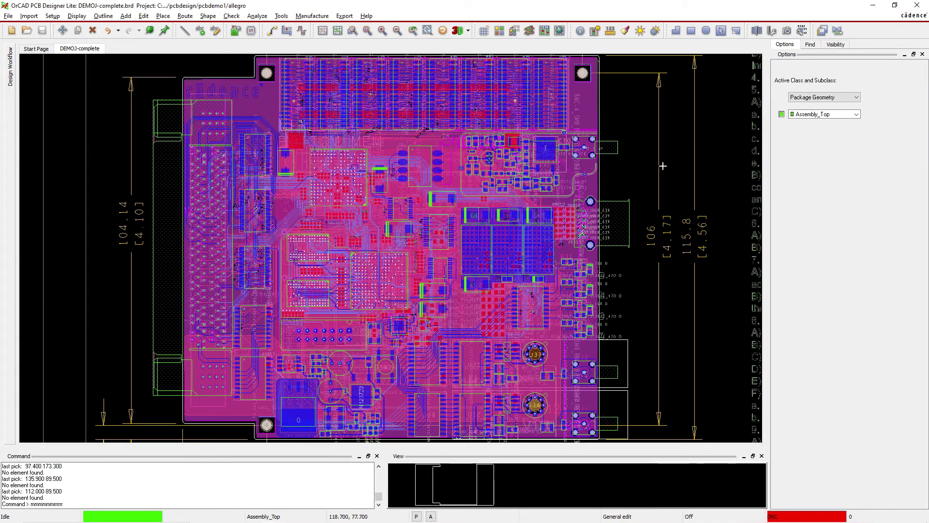
left_click(634, 136)
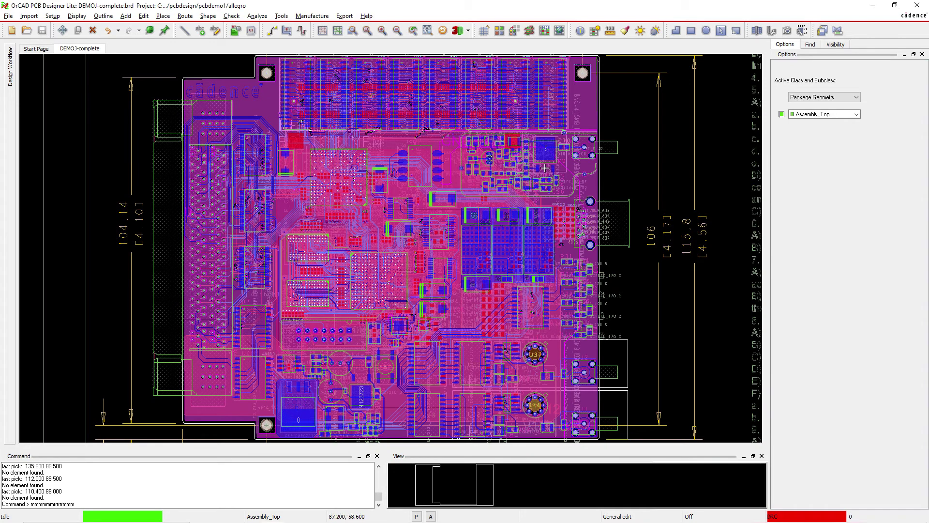
Exit OrCAD and reopen DEMOJ-complete.brd from Recent Designs, accepting the compatibility update and dismissing warnings.
left_click(916, 6)
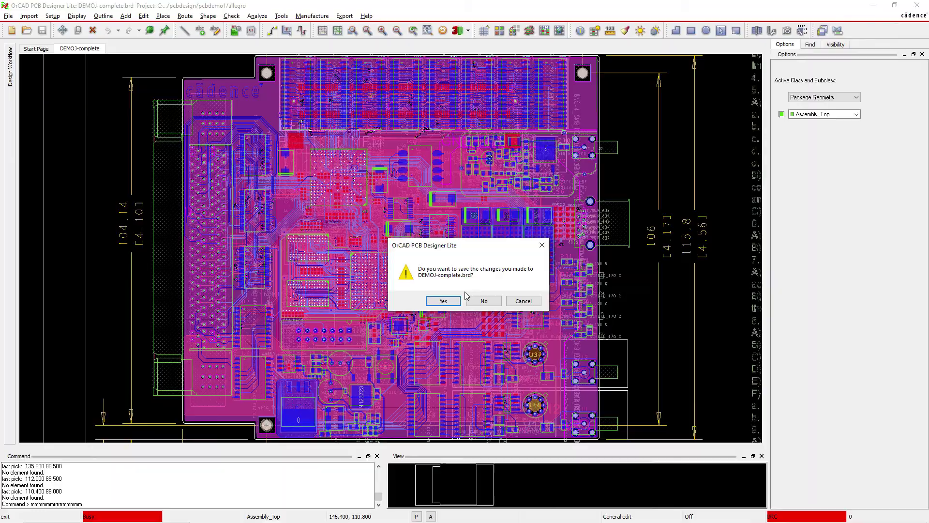
left_click(471, 296)
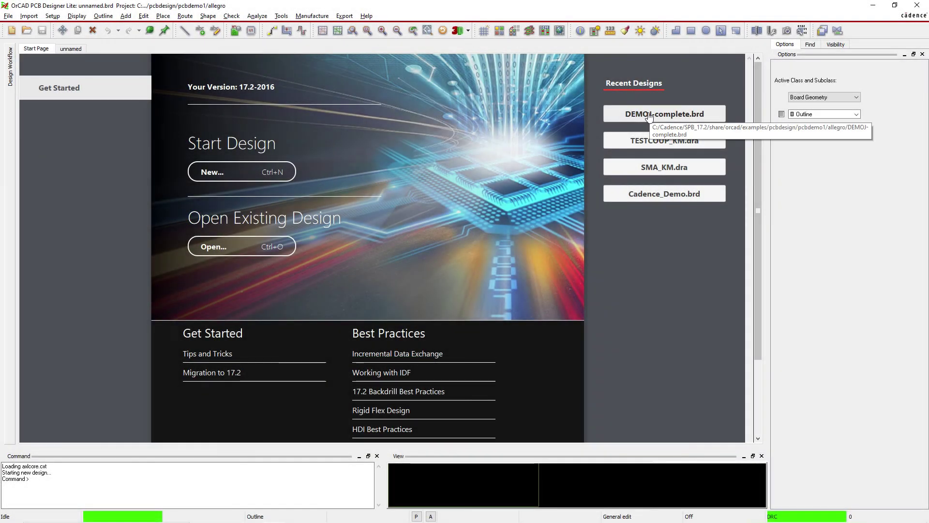
left_click(648, 116)
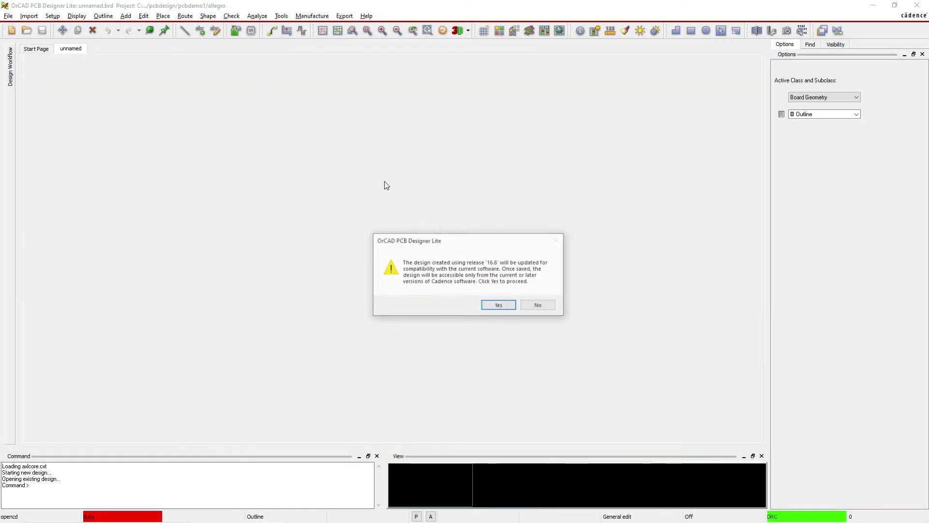
left_click(493, 304)
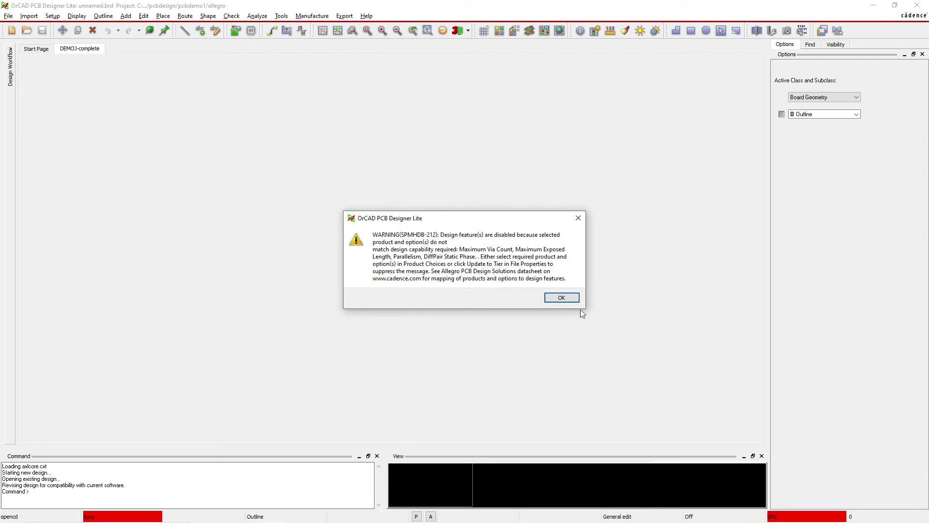
left_click(574, 297)
left_click(562, 279)
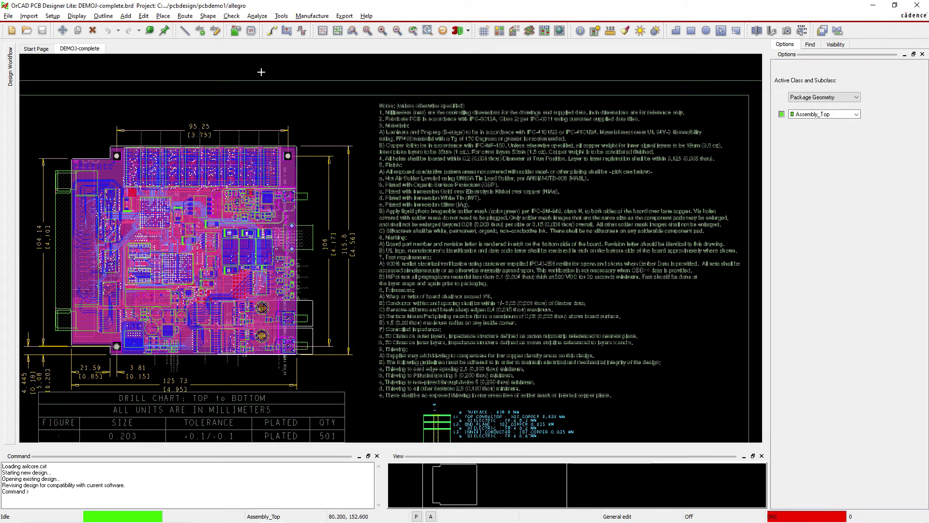
Test the new m (move) and r (rotate) hotkeys on the board, then go to the Place menu.
left_click(373, 250)
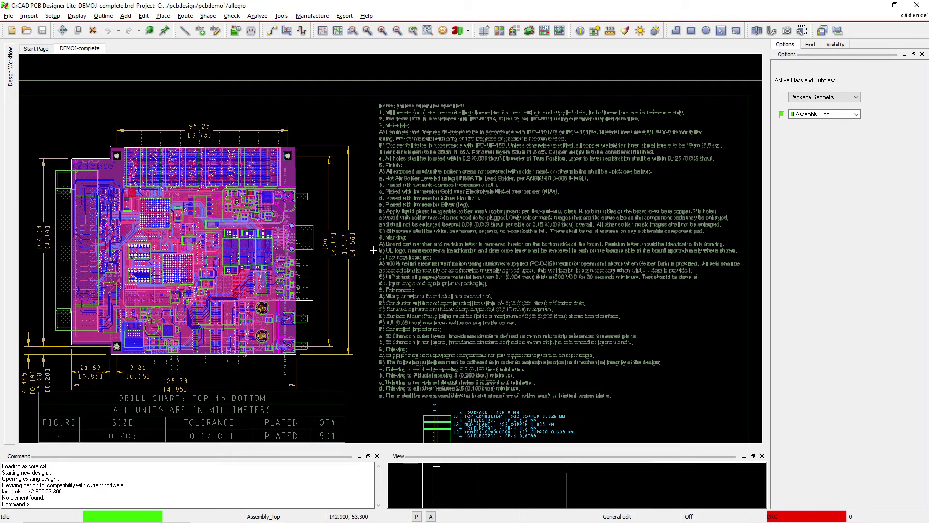
type("m")
key("Return")
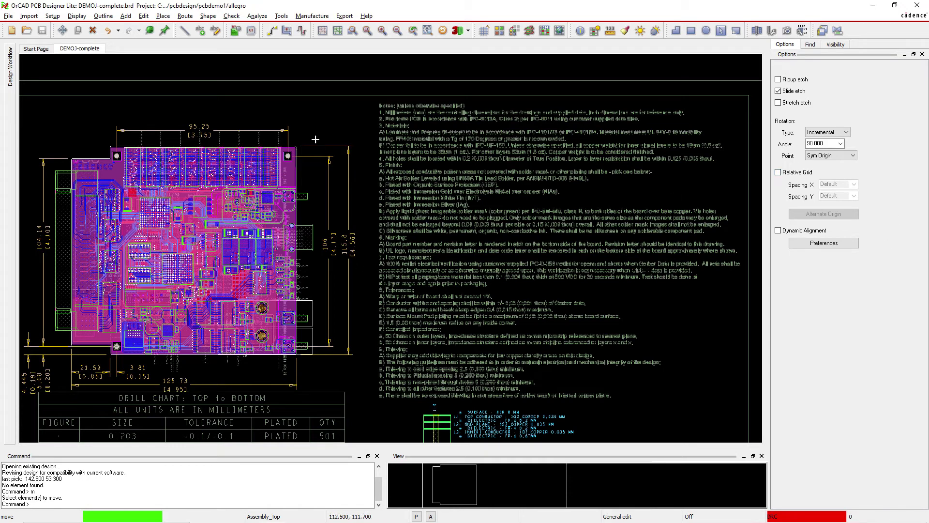
left_click(219, 222)
type("r")
key("Return")
left_click(166, 145)
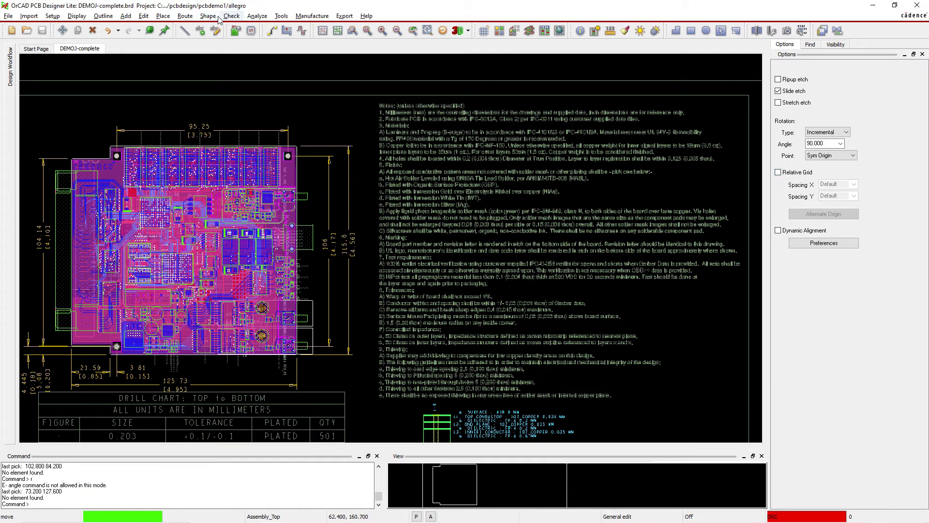
left_click(163, 16)
Start manual placement, list by Package symbols, select a two-pad package and hide the dialog.
left_click(177, 26)
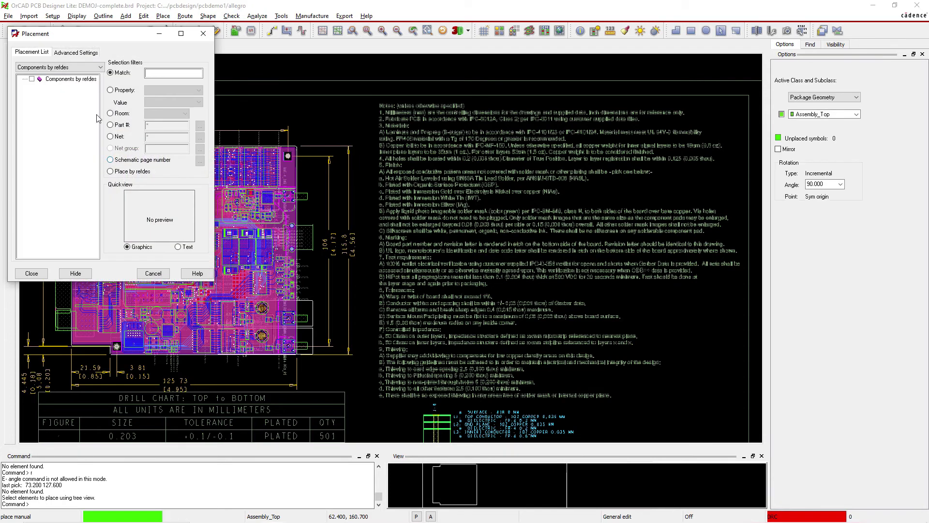
left_click(65, 68)
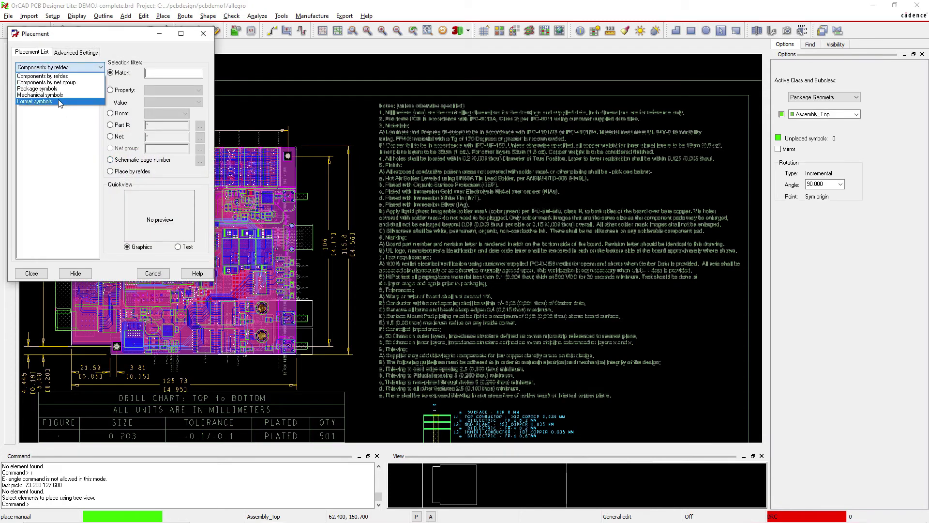
left_click(57, 90)
left_click(41, 94)
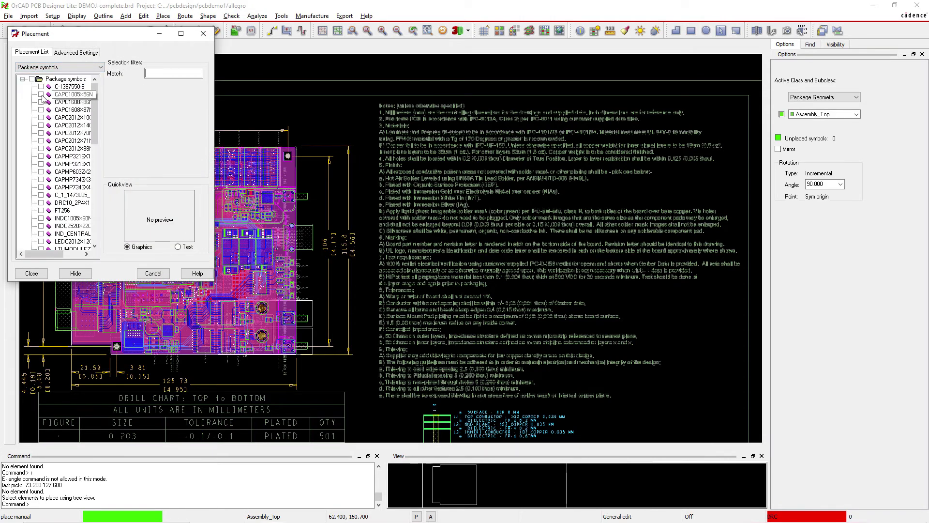
scroll(231, 359, "up", 5)
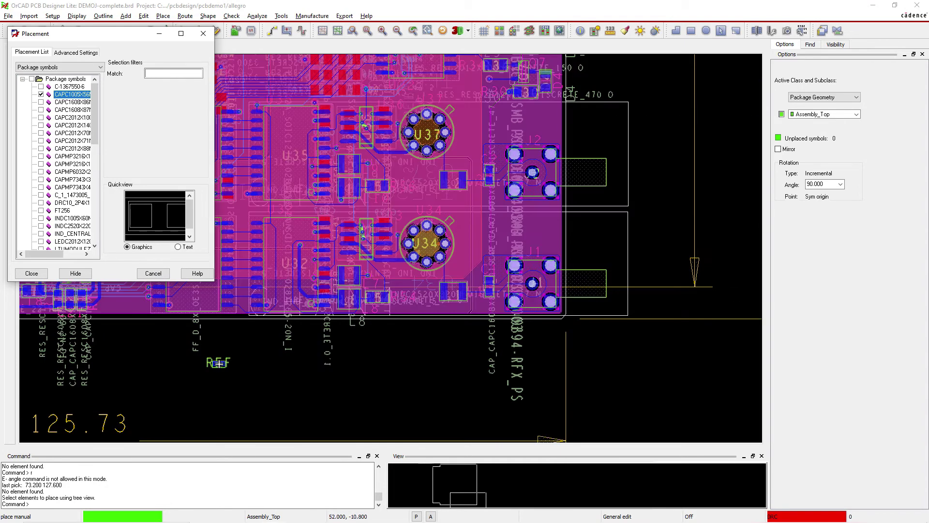
left_click(75, 273)
Rotate the part with r until it is horizontal, place it near 53.200, -7.800, and finish with Done.
key("r")
key("r")
key("r")
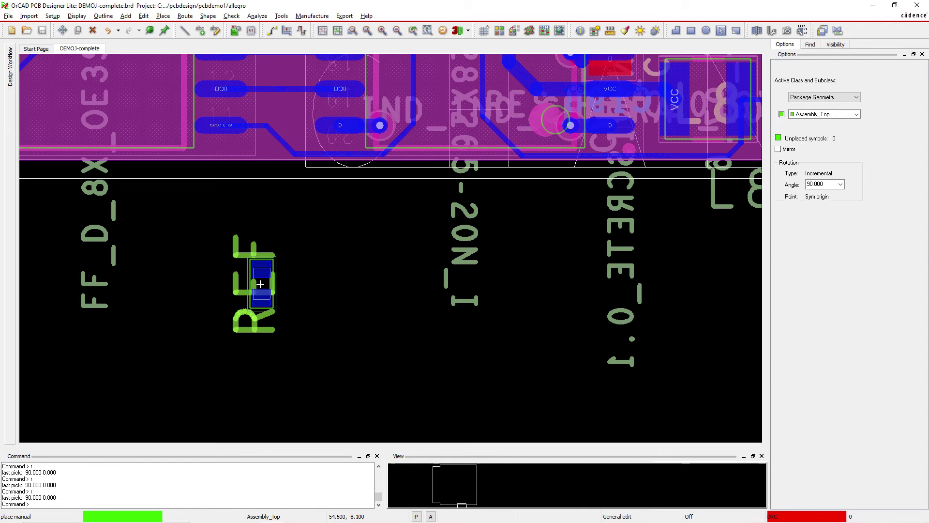
key("r")
key("r")
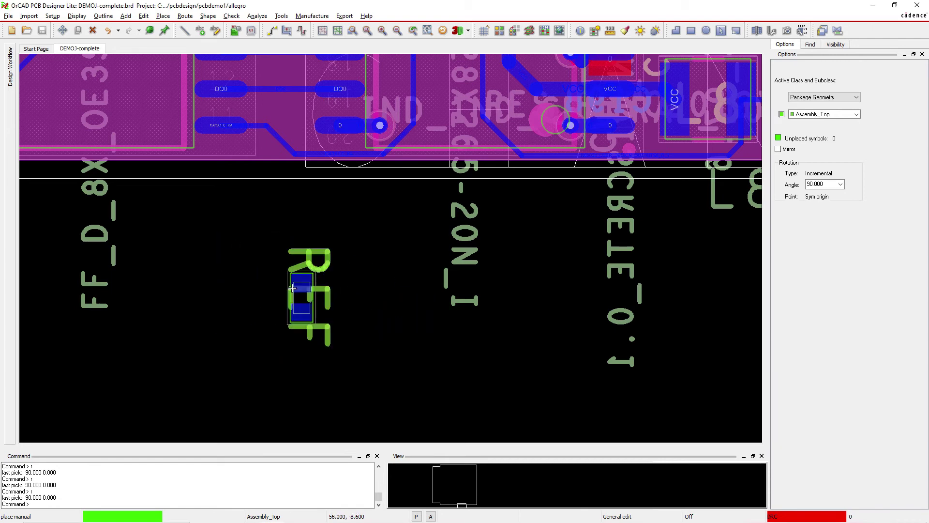
key("r")
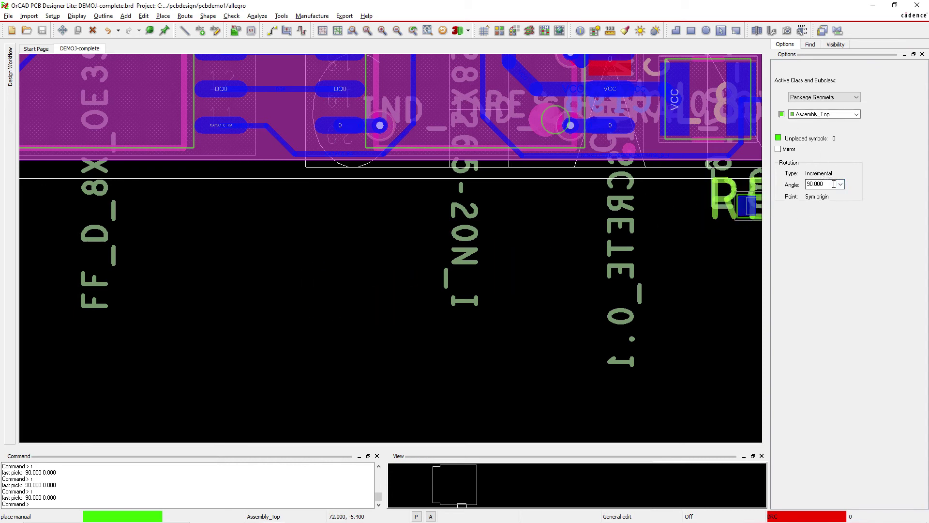
key("r")
key("r")
key("r")
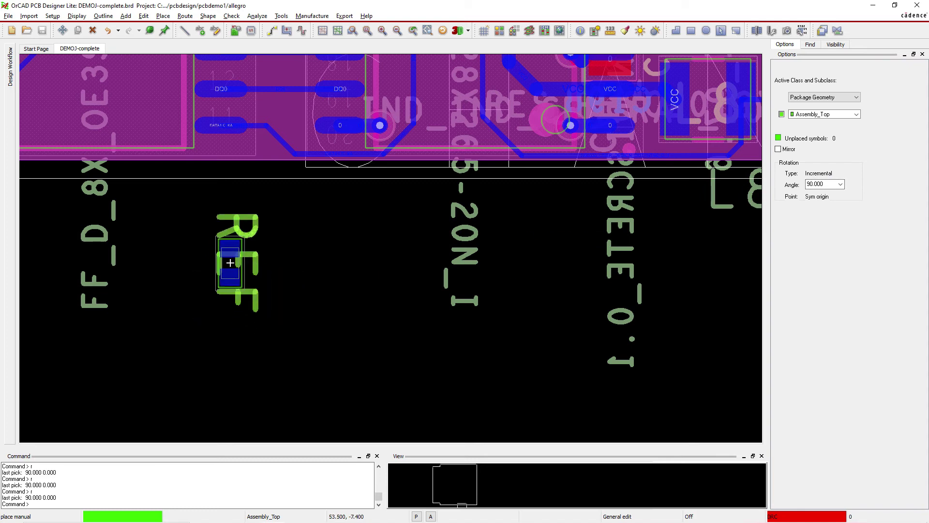
key("r")
left_click(222, 275)
right_click(354, 244)
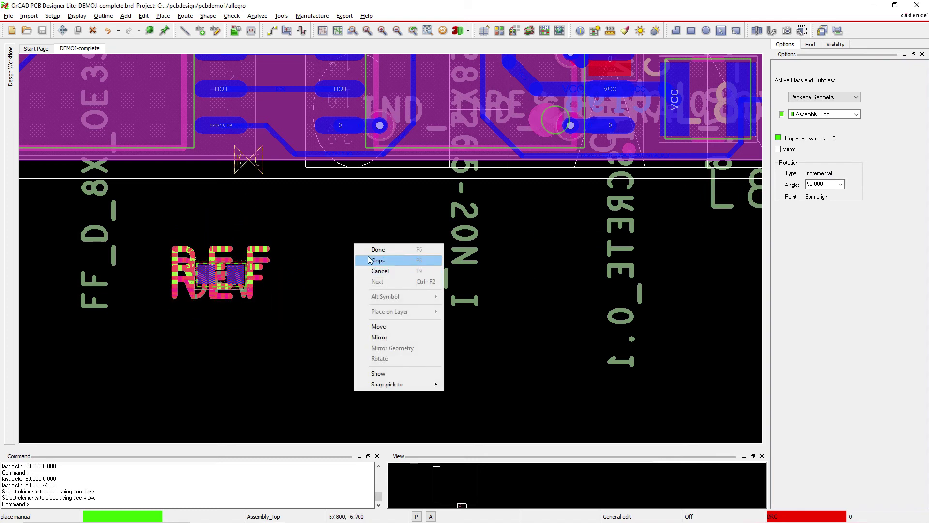
left_click(372, 250)
left_click(346, 259)
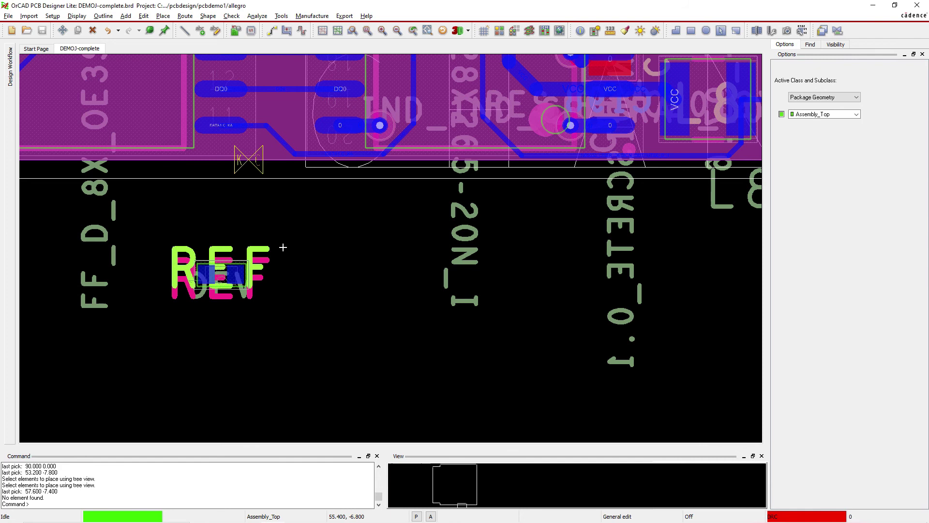